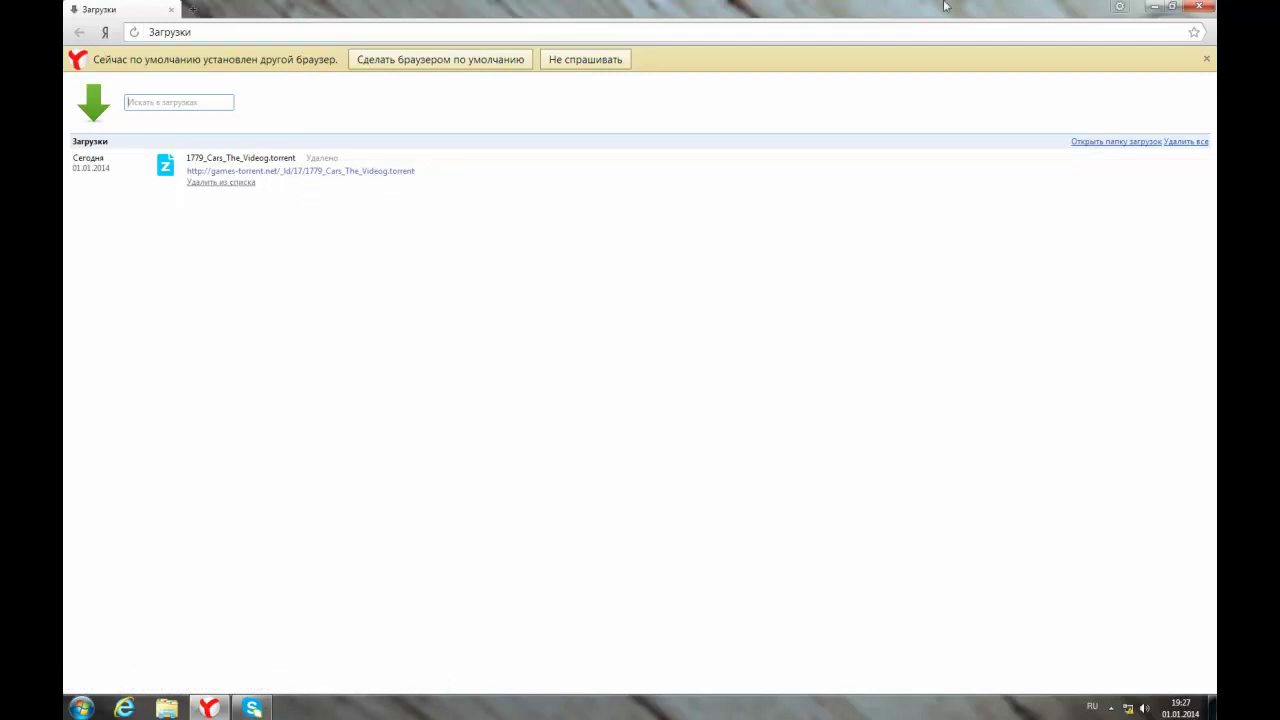
- Close the browser's downloads page and check the downloaded Cars The Videogame files in Zona, closing its window when done
{"action": "left_click", "coordinate": [1199, 6]}
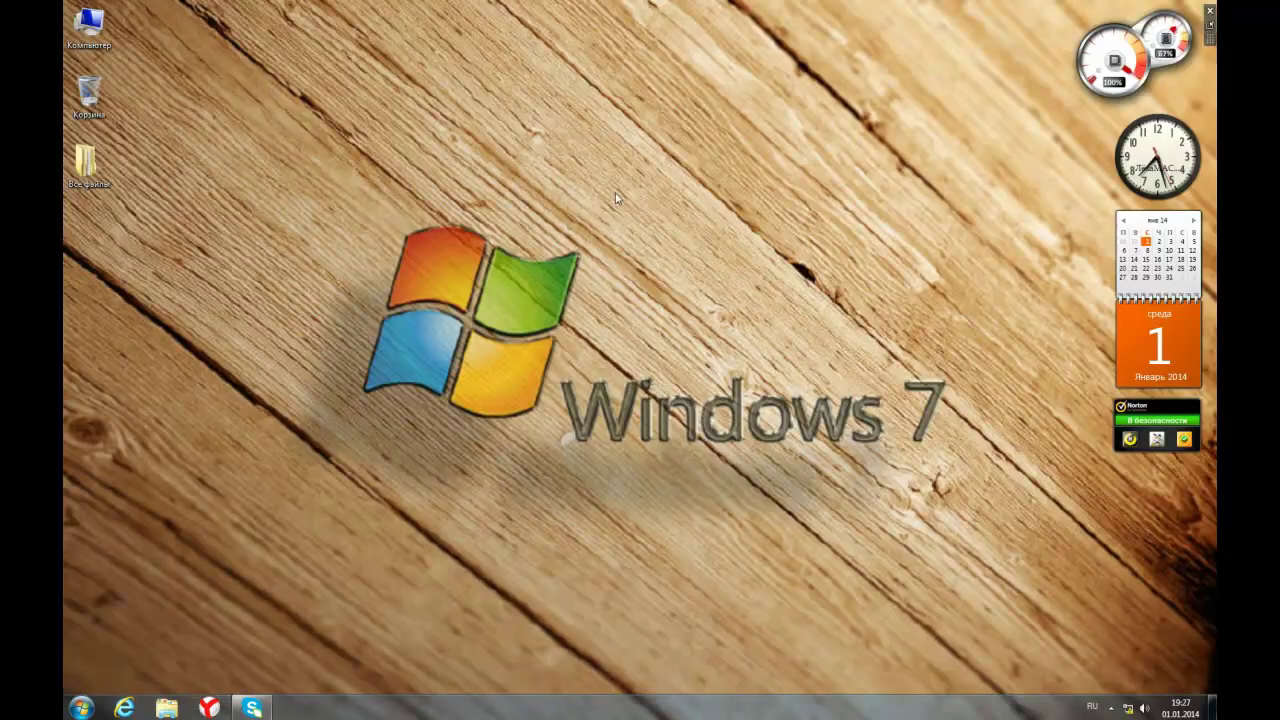
{"action": "left_click_drag", "start_coordinate": [130, 229], "coordinate": [150, 290]}
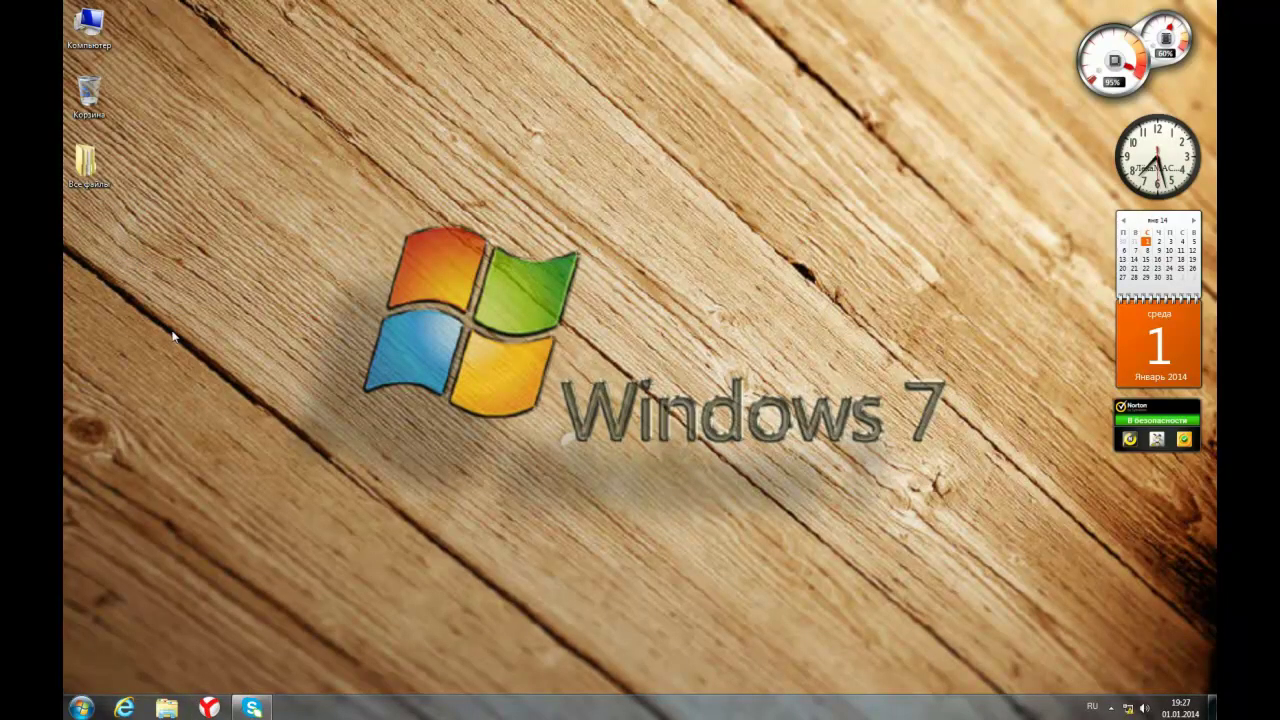
{"action": "left_click", "coordinate": [1111, 706]}
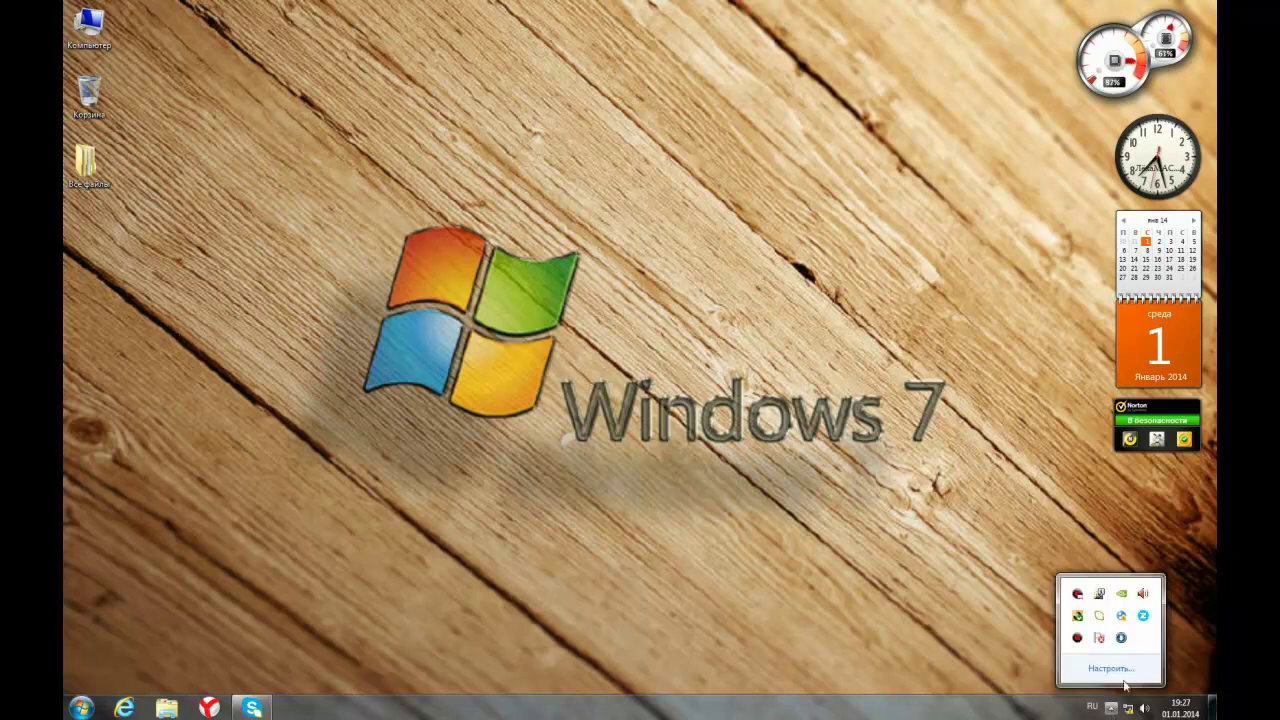
{"action": "left_click", "coordinate": [1143, 616]}
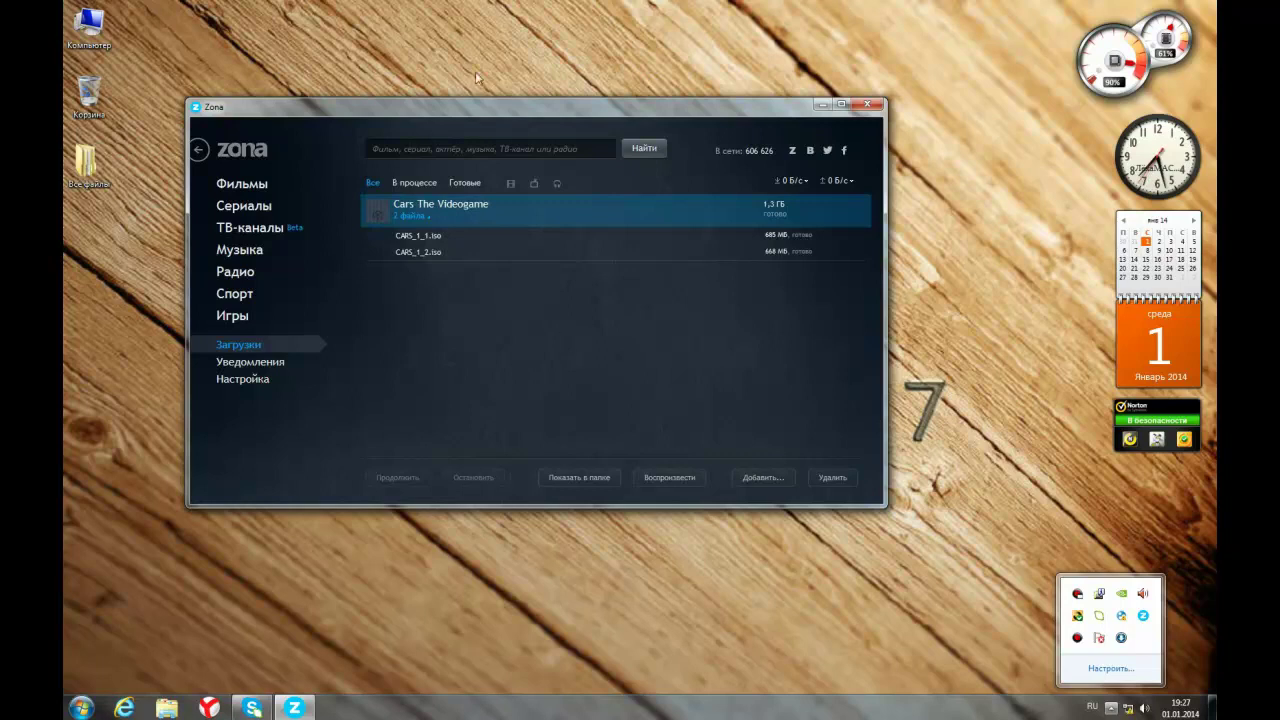
{"action": "left_click_drag", "start_coordinate": [470, 106], "coordinate": [509, 182]}
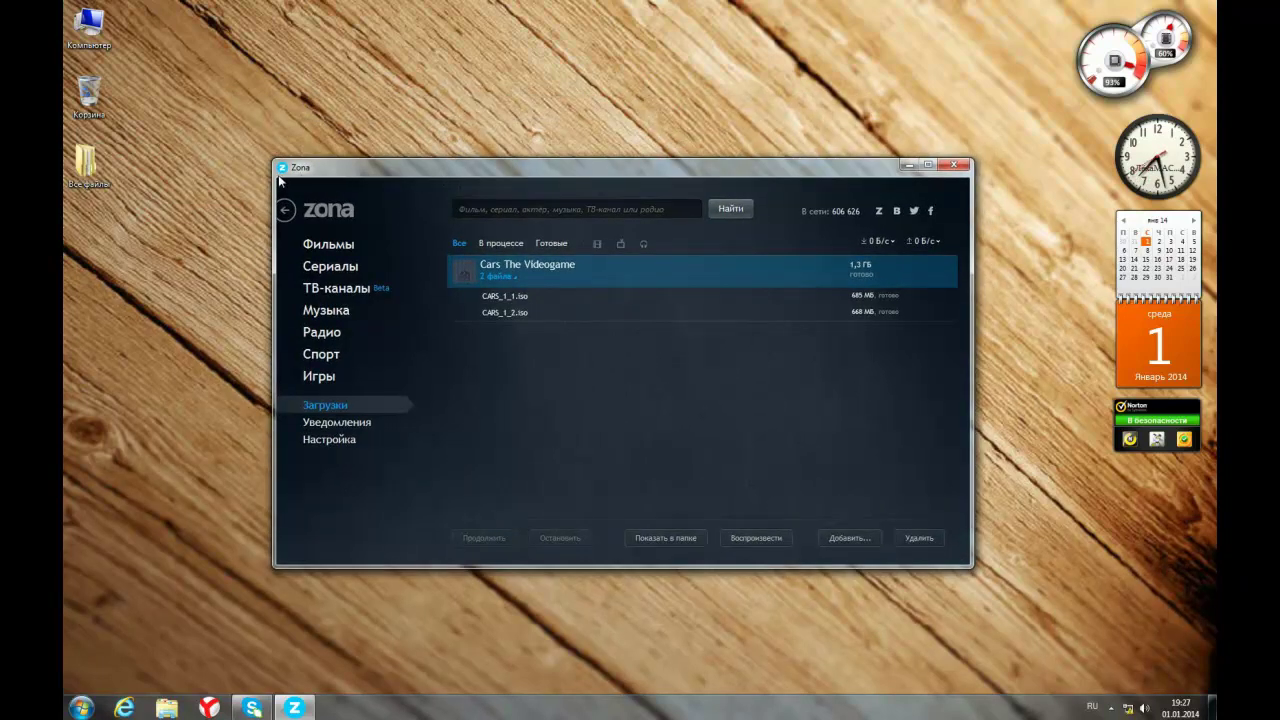
{"action": "left_click", "coordinate": [953, 167]}
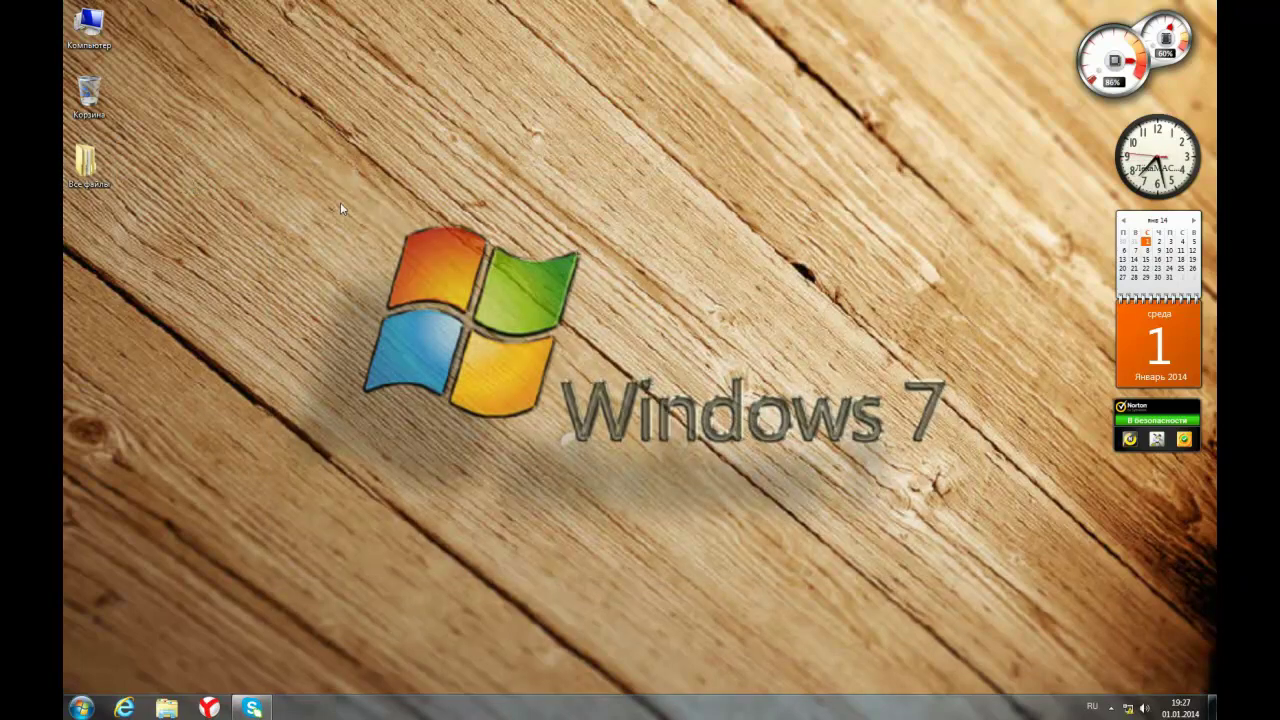
{"action": "left_click_drag", "start_coordinate": [340, 202], "coordinate": [365, 226]}
- Browse to the Games\Cars folder on local disk D: to check its contents, and close the folder window
{"action": "left_click", "coordinate": [100, 38]}
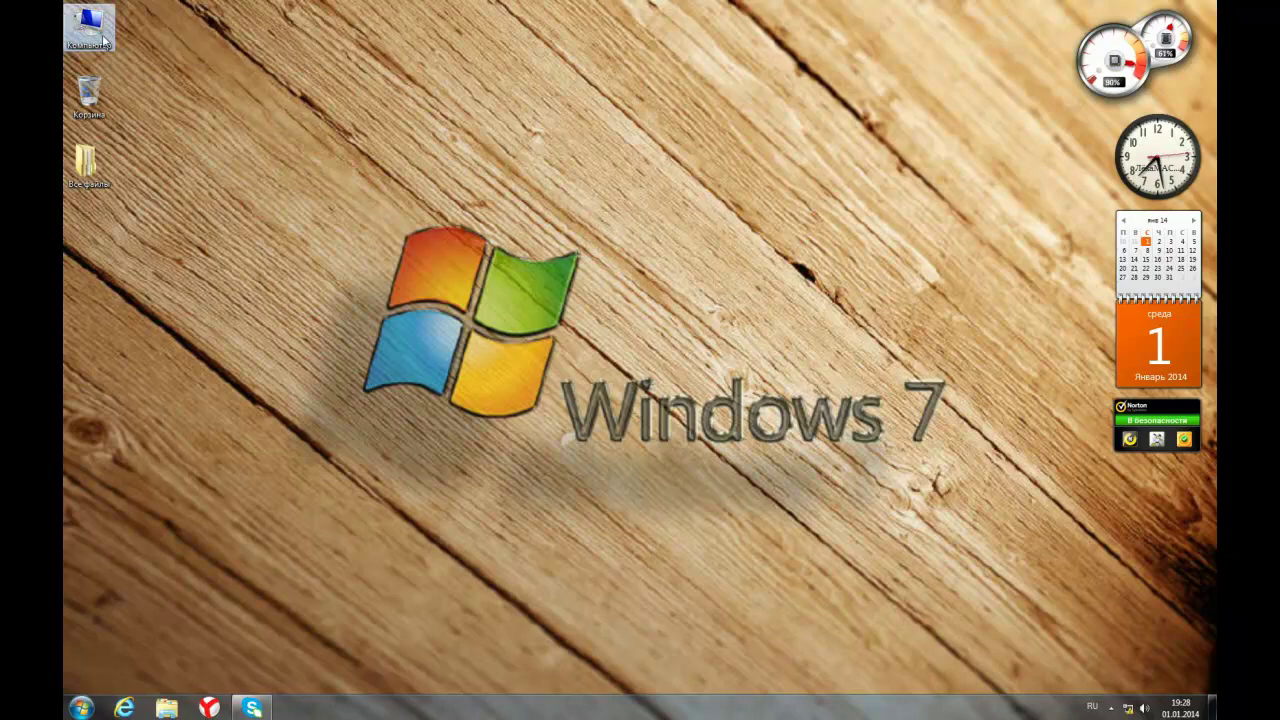
{"action": "double_click", "coordinate": [103, 40]}
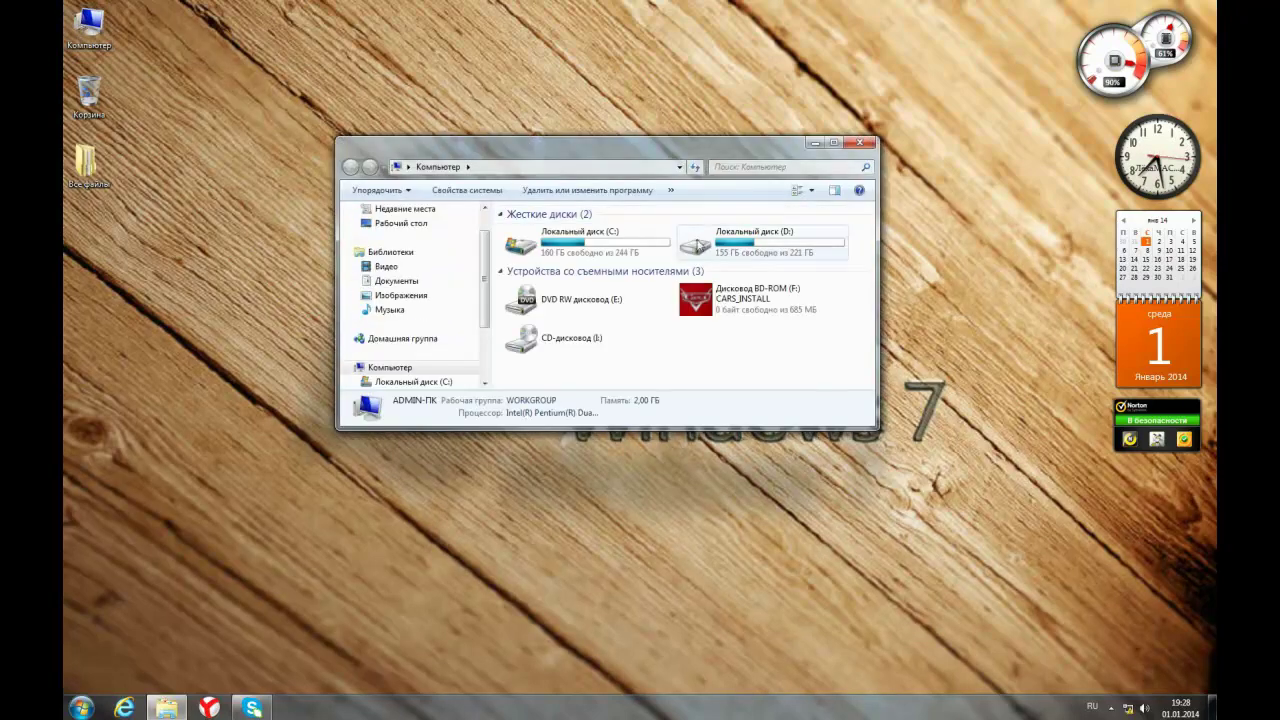
{"action": "double_click", "coordinate": [699, 244]}
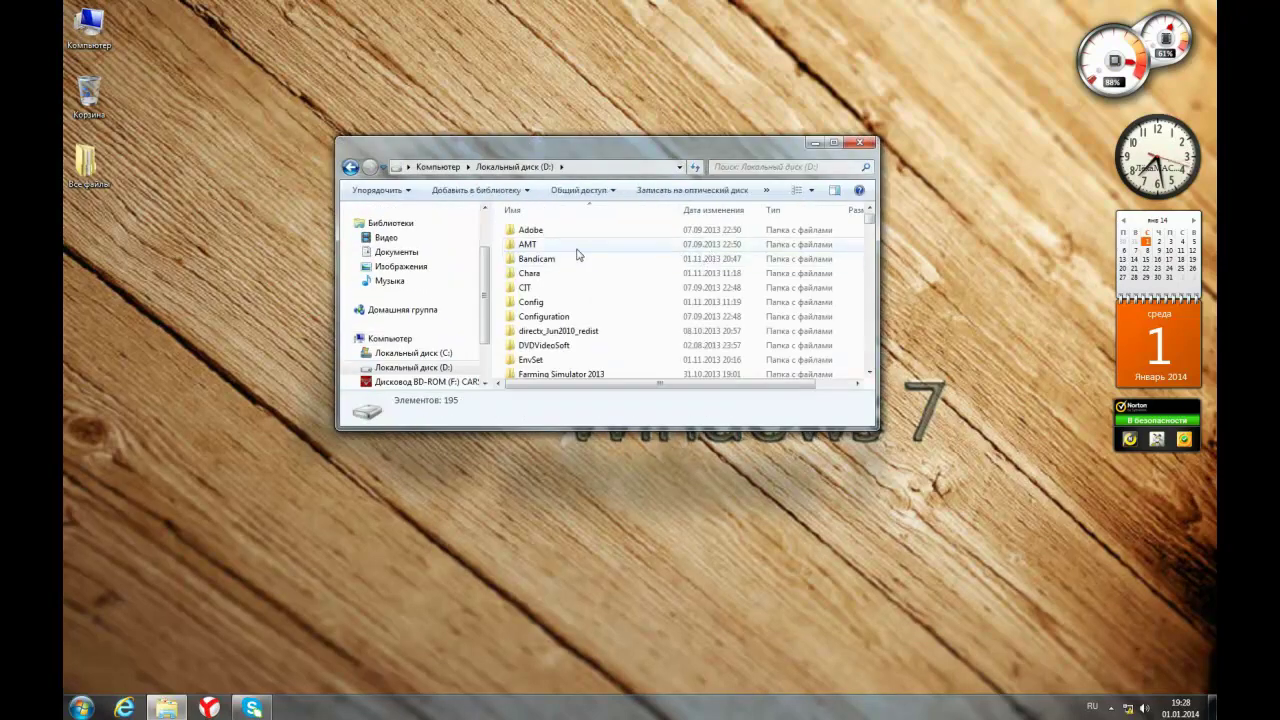
{"action": "scroll", "coordinate": [577, 255], "scroll_direction": "down", "scroll_amount": 2}
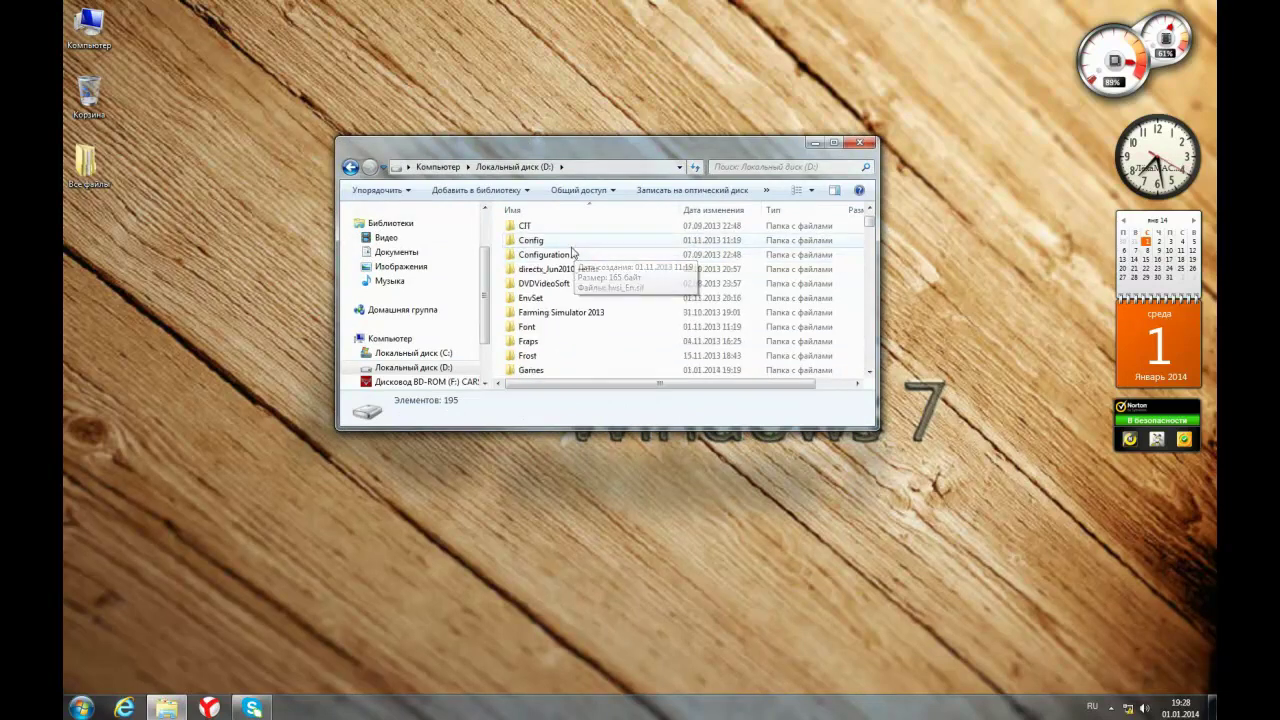
{"action": "scroll", "coordinate": [572, 252], "scroll_direction": "down", "scroll_amount": 2}
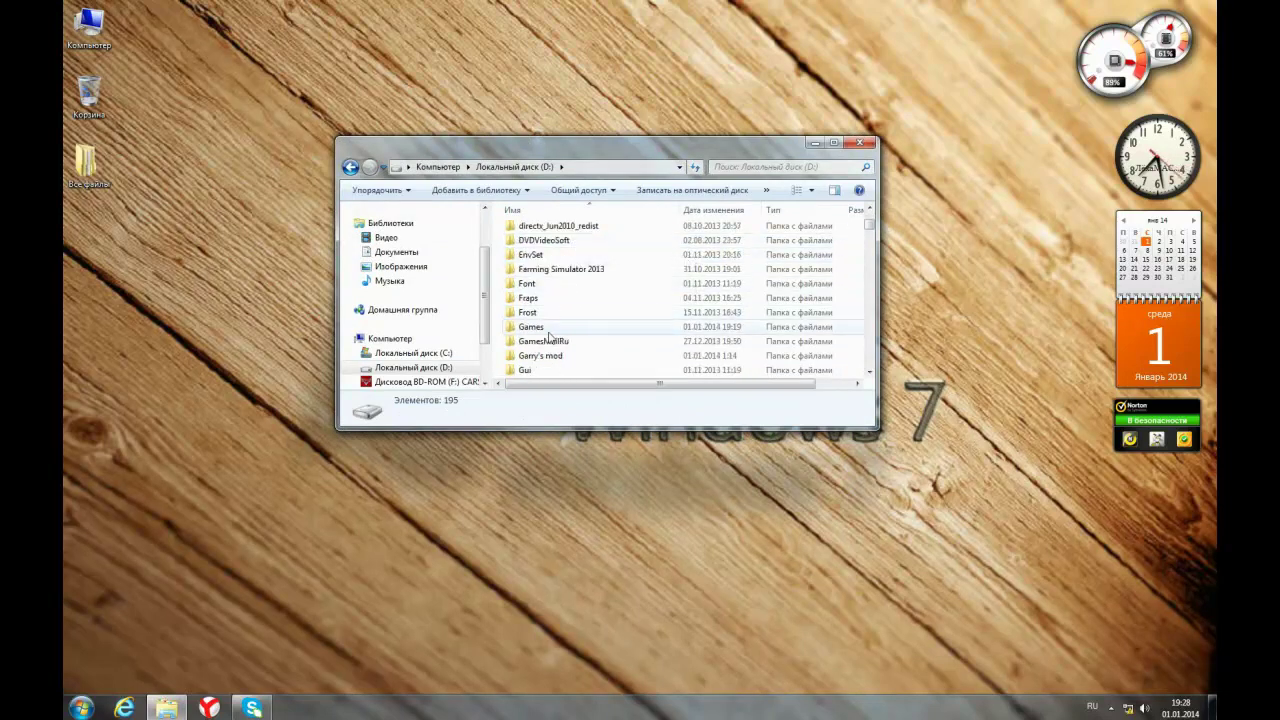
{"action": "double_click", "coordinate": [549, 329]}
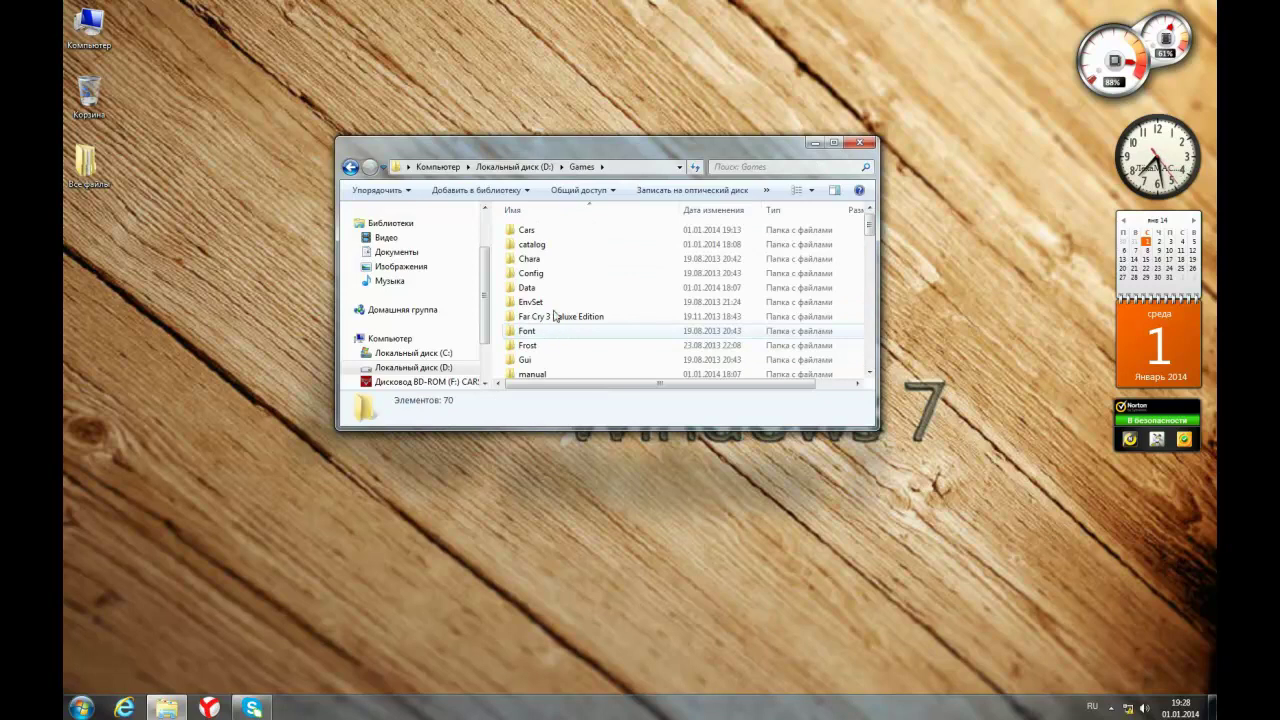
{"action": "double_click", "coordinate": [522, 230]}
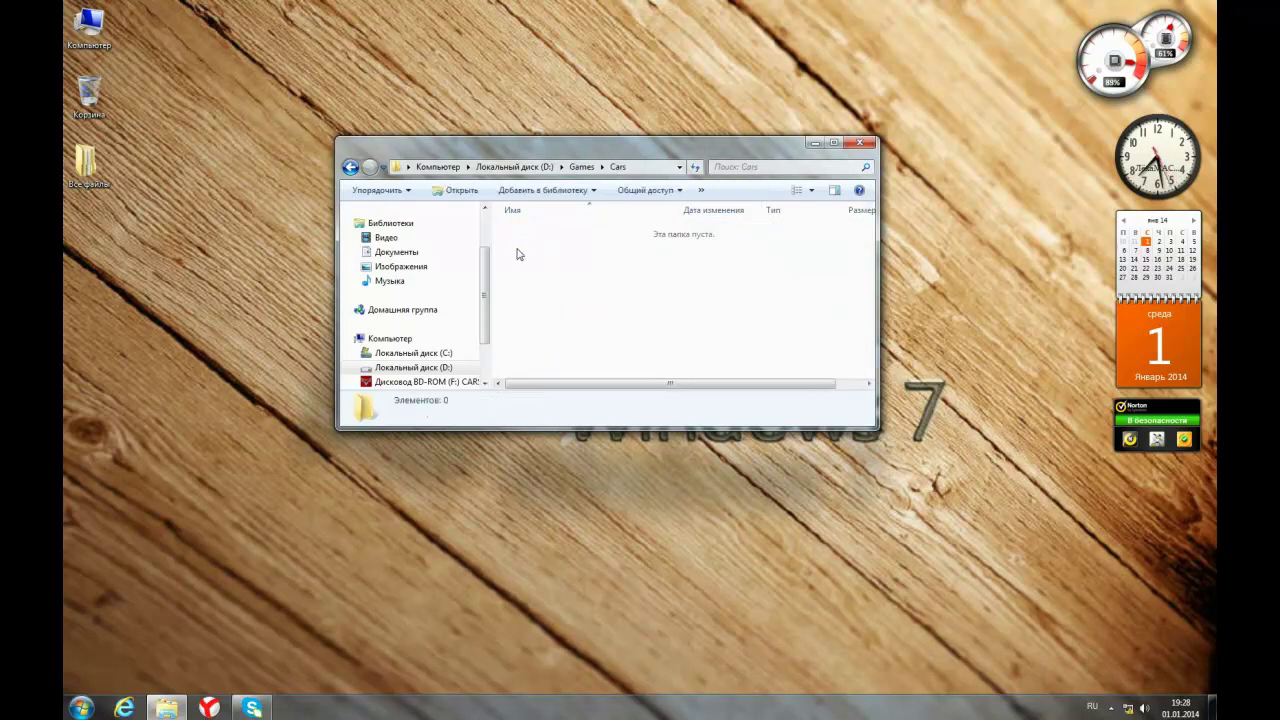
{"action": "left_click_drag", "start_coordinate": [760, 357], "coordinate": [516, 226]}
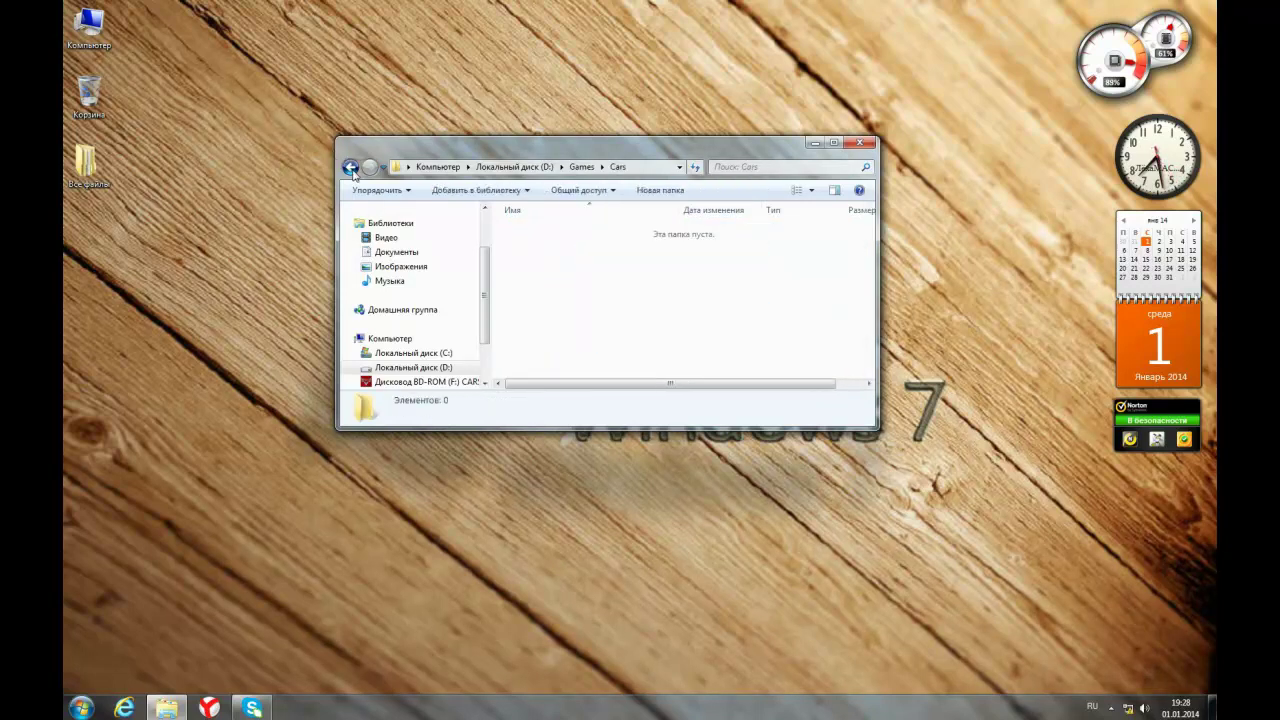
{"action": "left_click", "coordinate": [350, 167]}
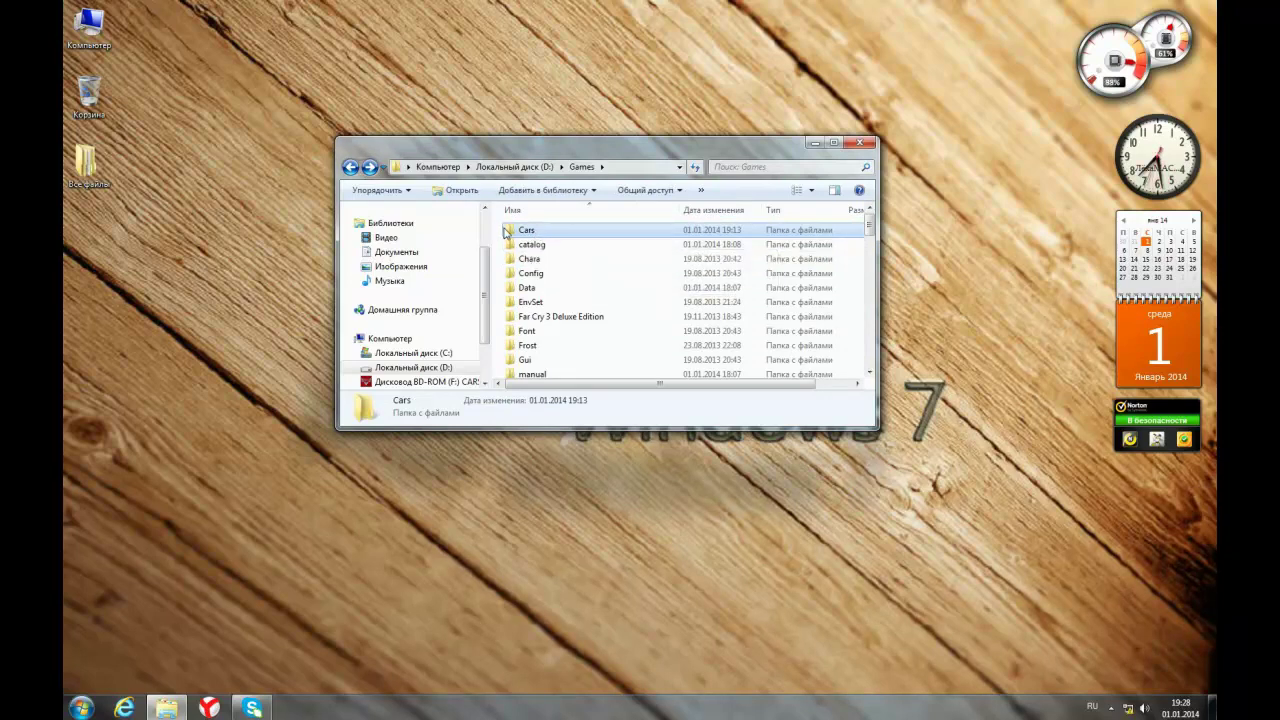
{"action": "left_click", "coordinate": [859, 142]}
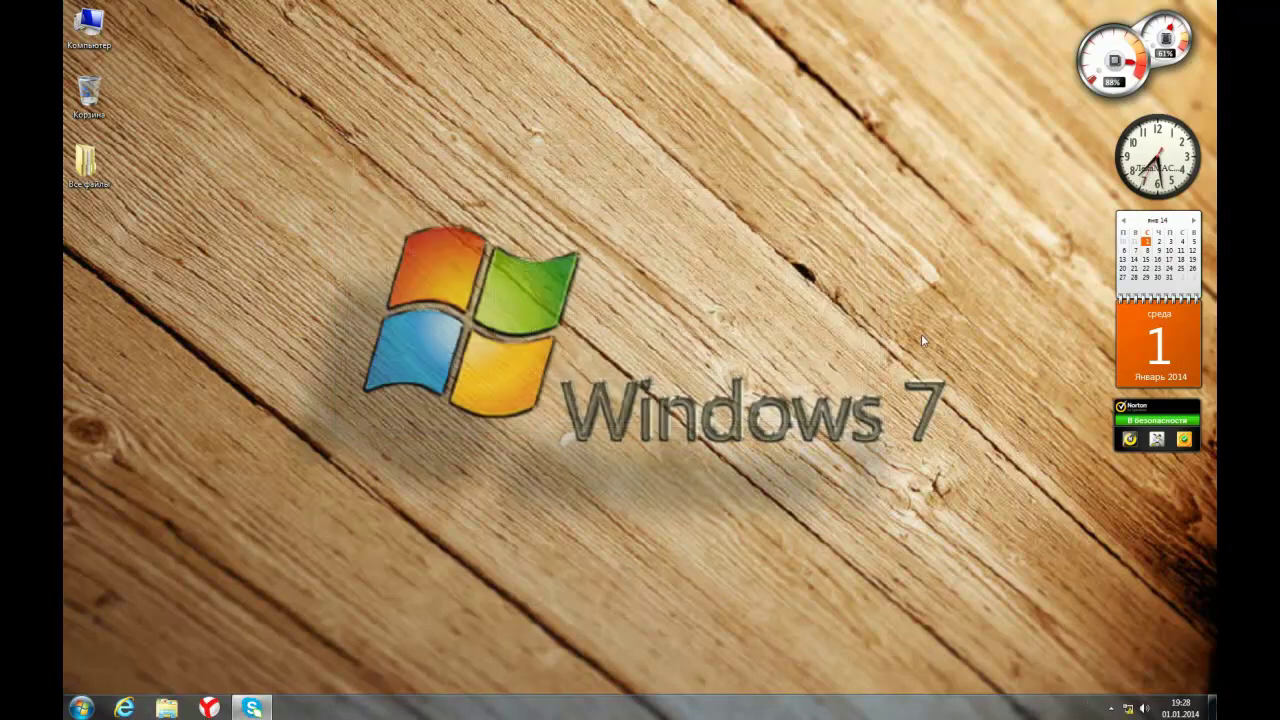
- Launch DAEMON Tools Lite from the Программы folder inside Все файлы on the desktop, and close the folder window
{"action": "double_click", "coordinate": [89, 166]}
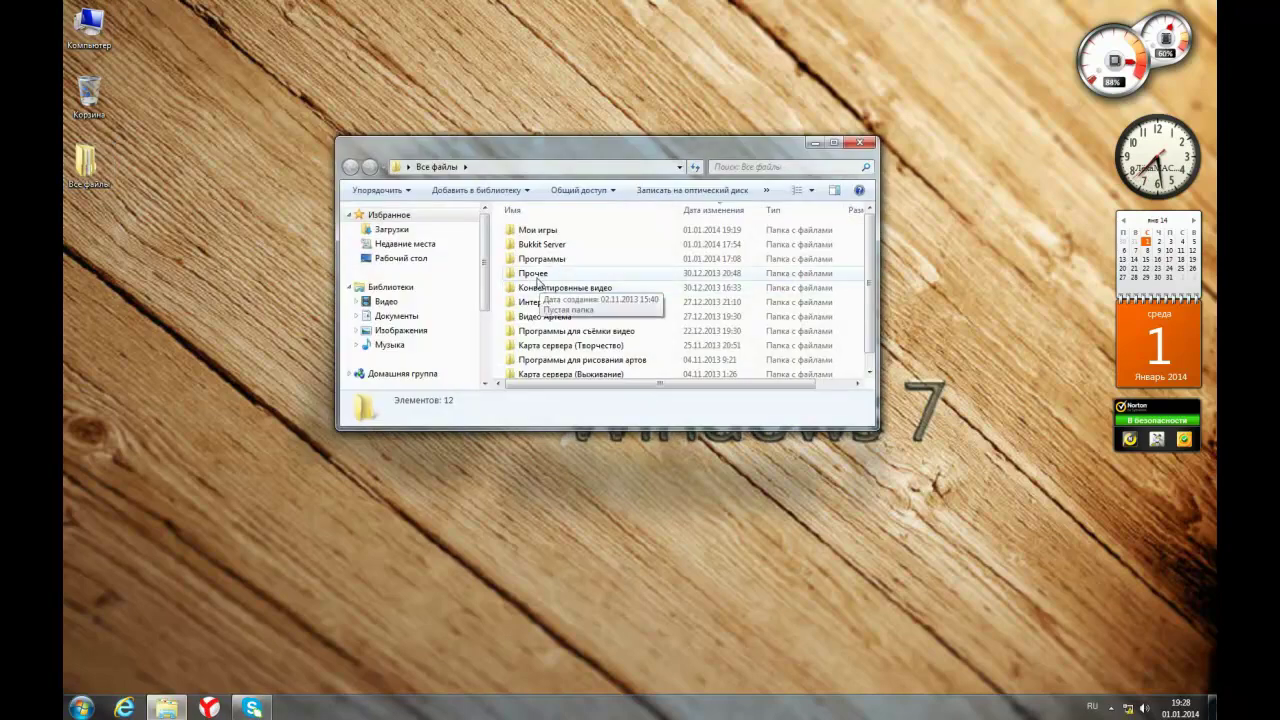
{"action": "double_click", "coordinate": [540, 258]}
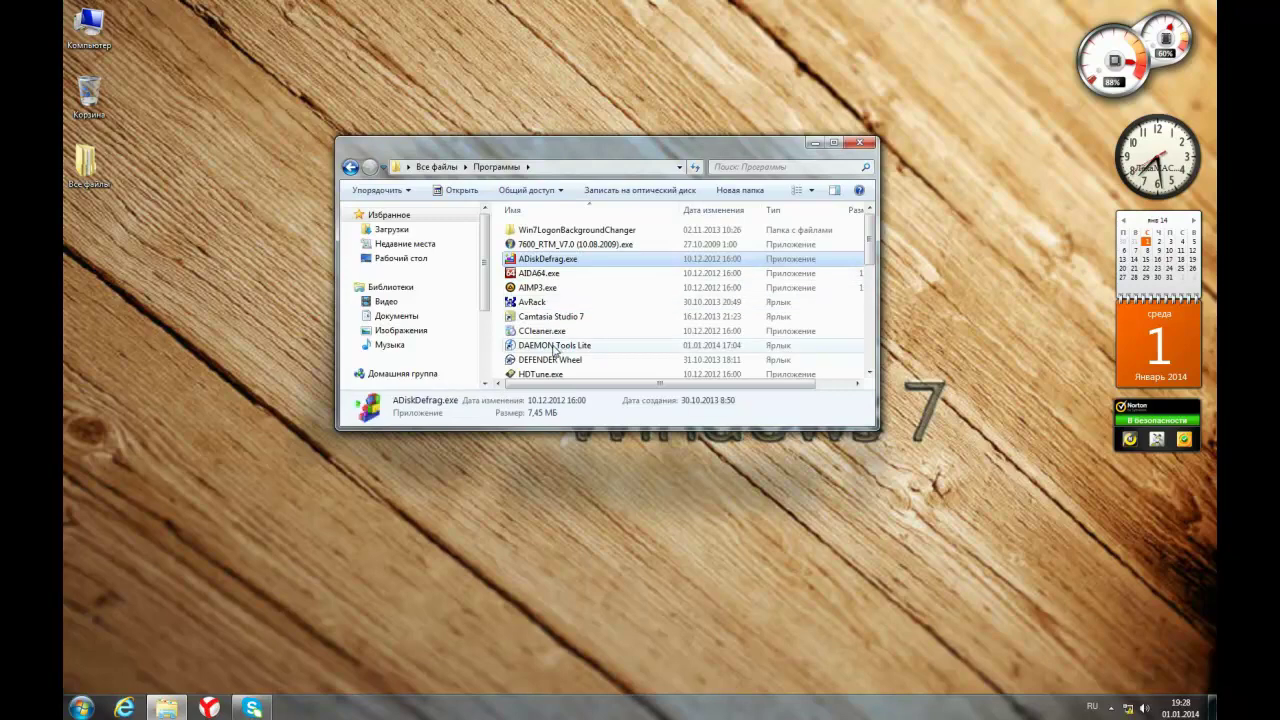
{"action": "left_click", "coordinate": [553, 346]}
{"action": "left_click", "coordinate": [859, 142]}
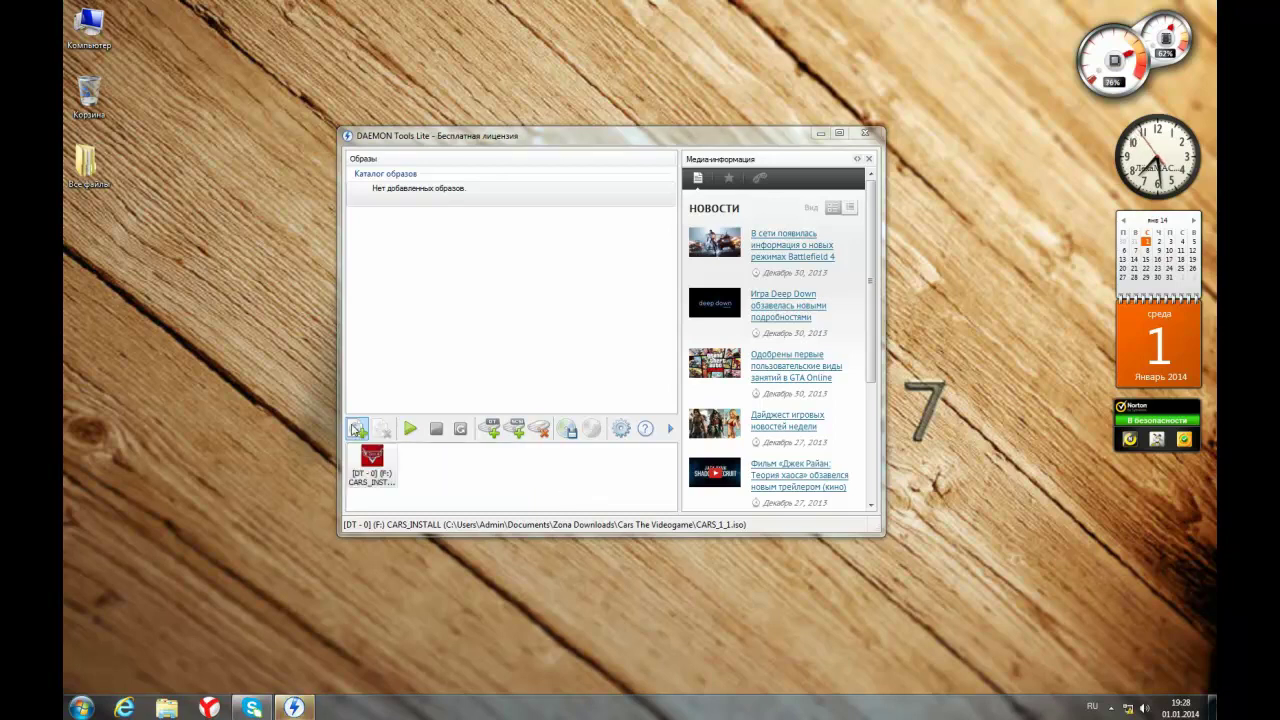
- Add CARS_1_1.iso from the Cars The Videogame folder to the DAEMON Tools Lite image catalog and mount it
{"action": "left_click", "coordinate": [357, 430]}
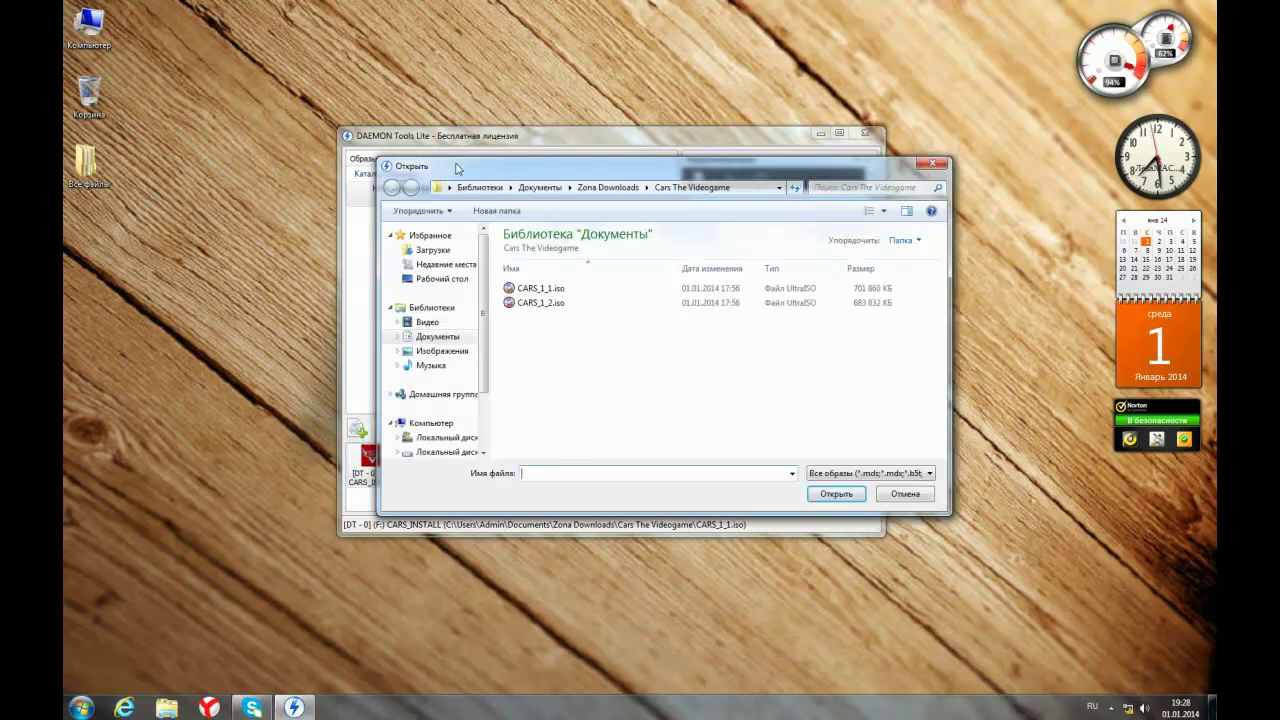
{"action": "left_click_drag", "start_coordinate": [456, 169], "coordinate": [426, 108]}
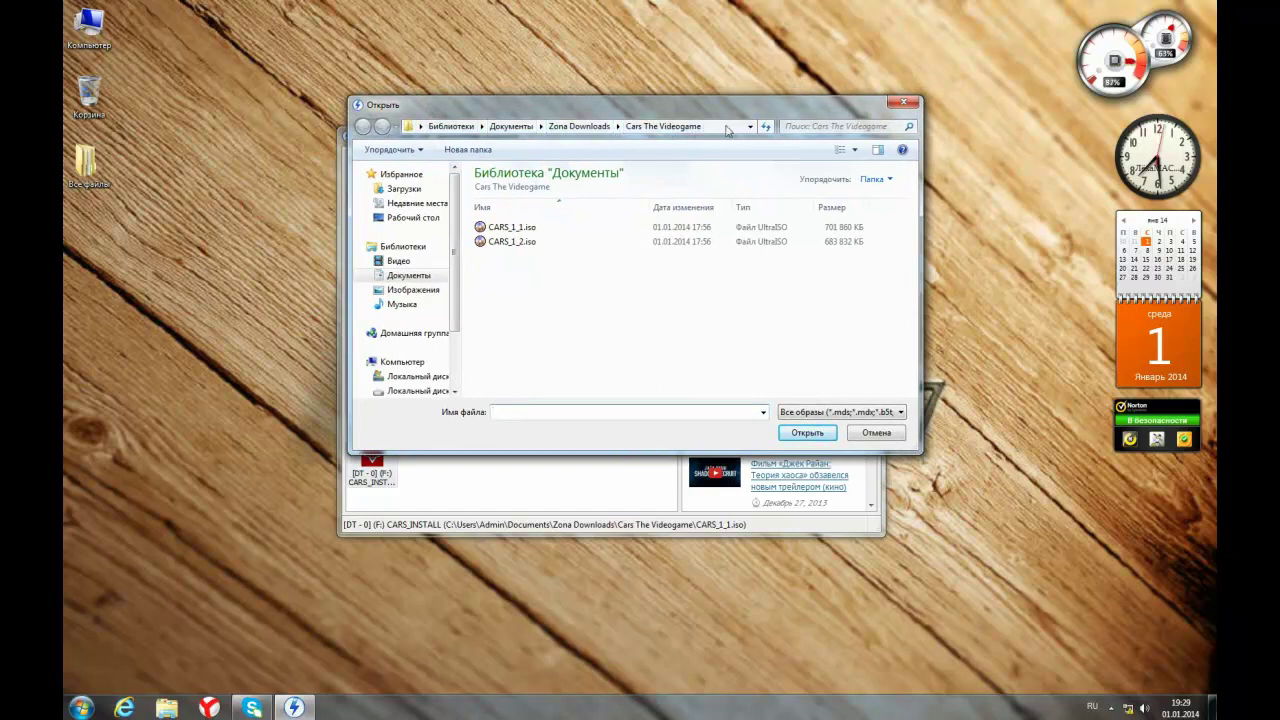
{"action": "left_click_drag", "start_coordinate": [614, 354], "coordinate": [515, 225]}
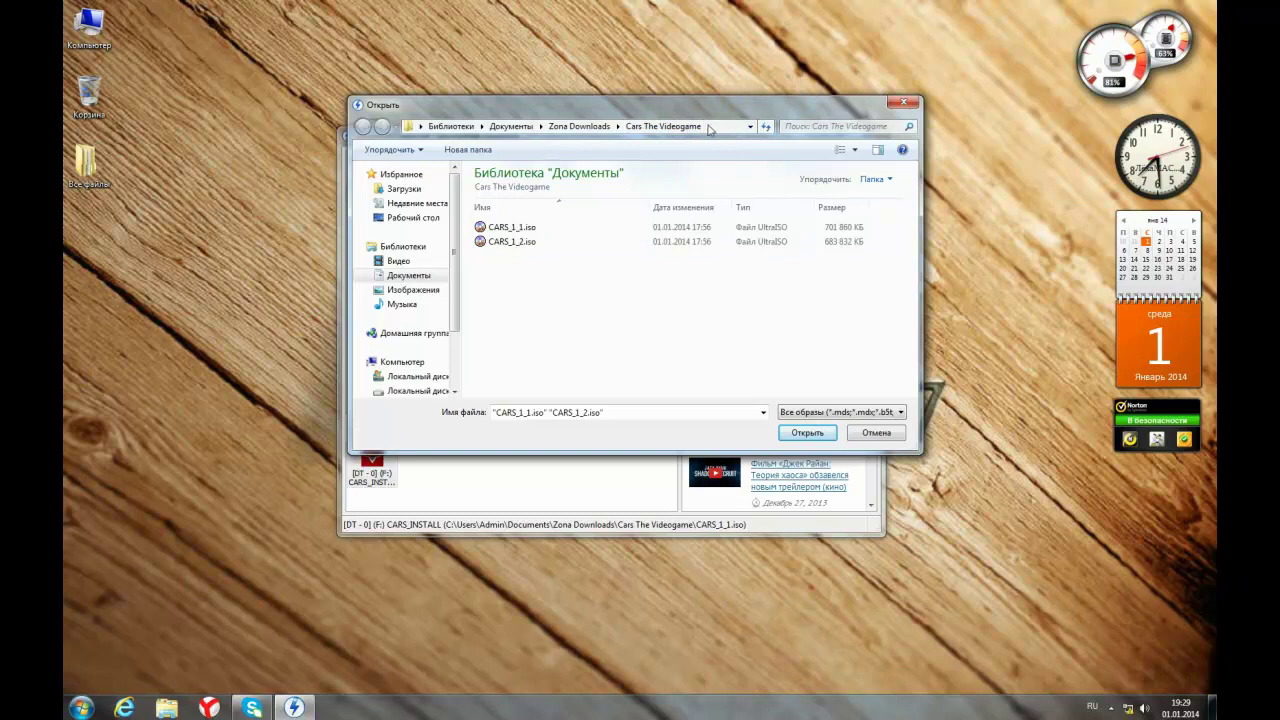
{"action": "left_click_drag", "start_coordinate": [688, 323], "coordinate": [529, 322]}
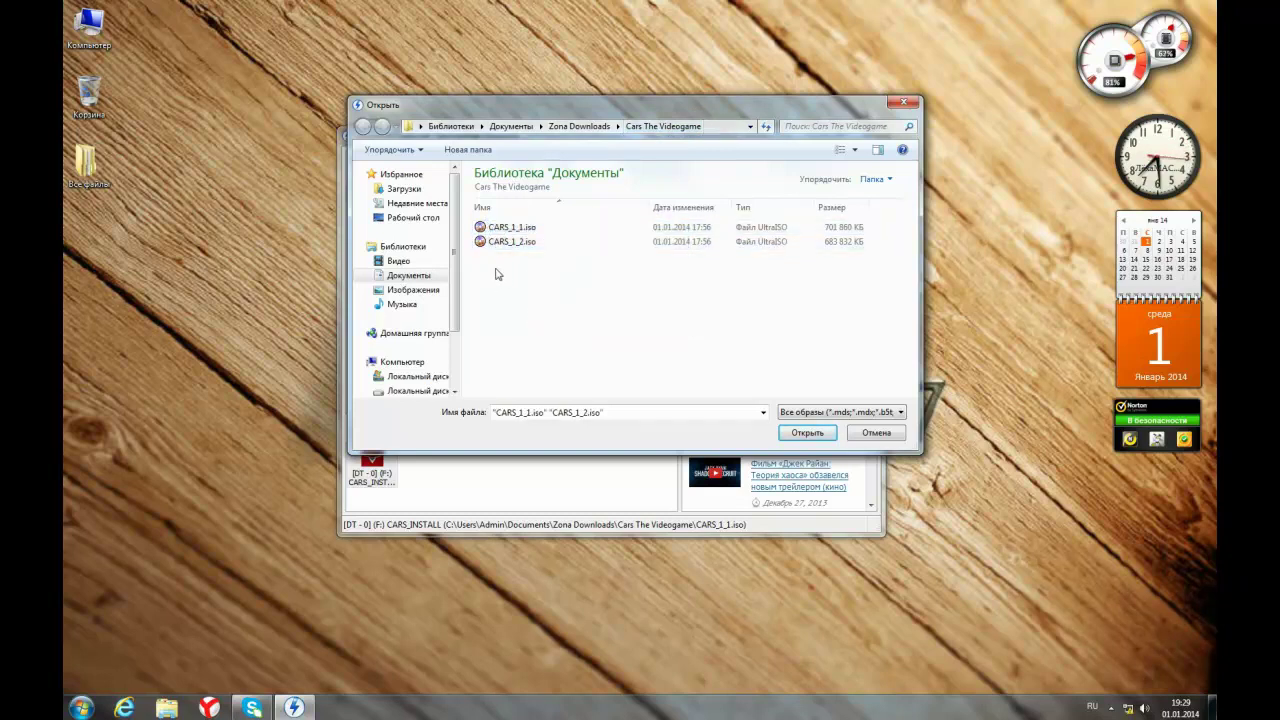
{"action": "mouse_move", "coordinate": [497, 273]}
{"action": "left_mouse_down"}
{"action": "mouse_move", "coordinate": [500, 228]}
{"action": "mouse_move", "coordinate": [509, 311]}
{"action": "mouse_move", "coordinate": [494, 279]}
{"action": "left_mouse_up"}
{"action": "left_click", "coordinate": [490, 230]}
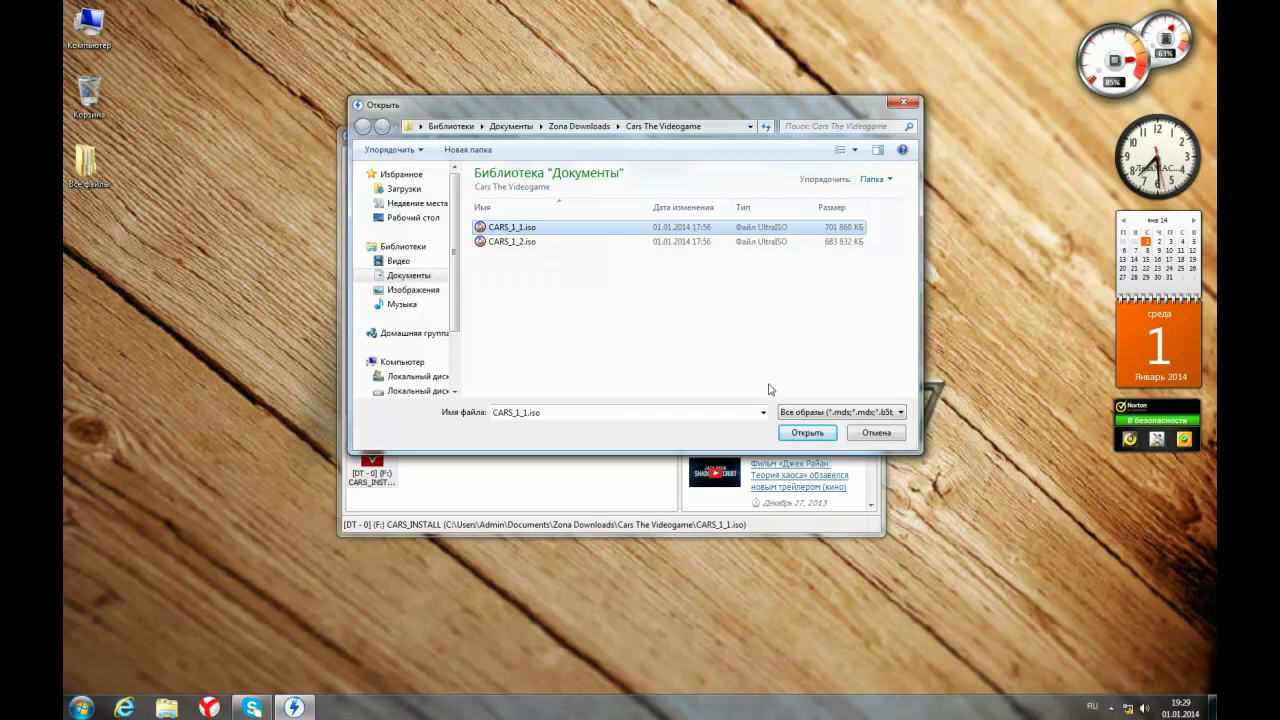
{"action": "left_click", "coordinate": [805, 436]}
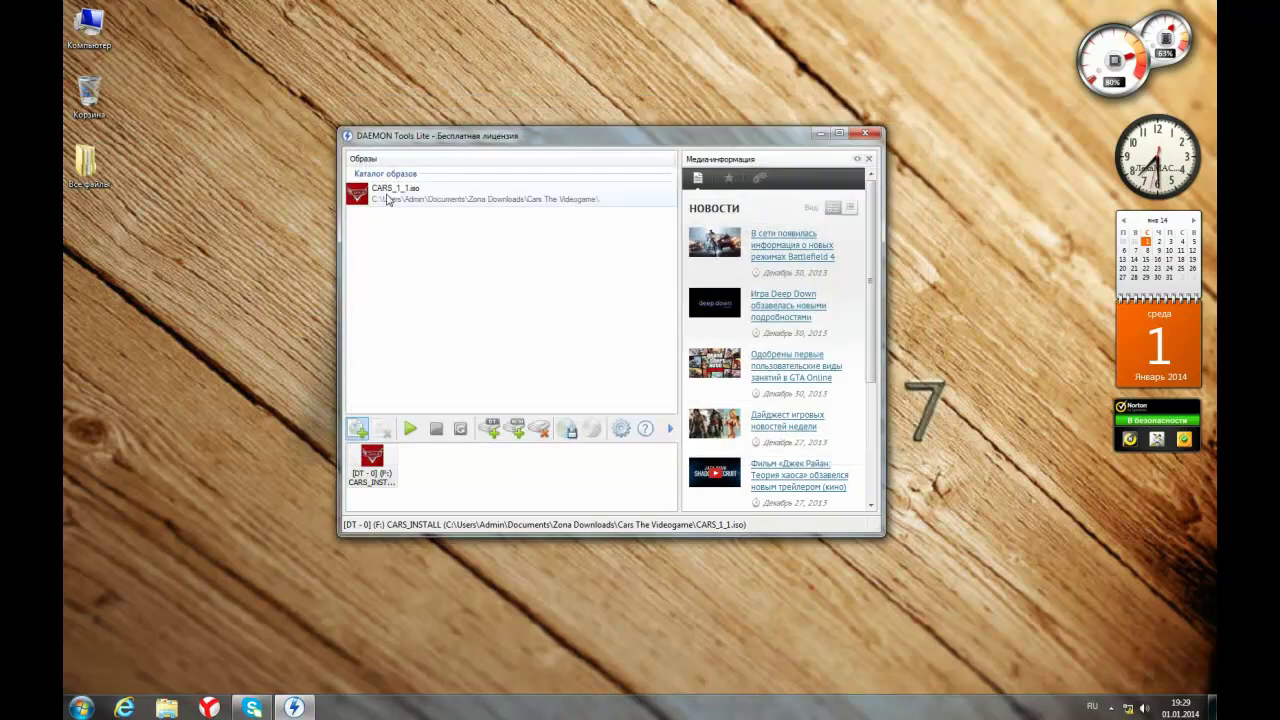
{"action": "double_click", "coordinate": [387, 199]}
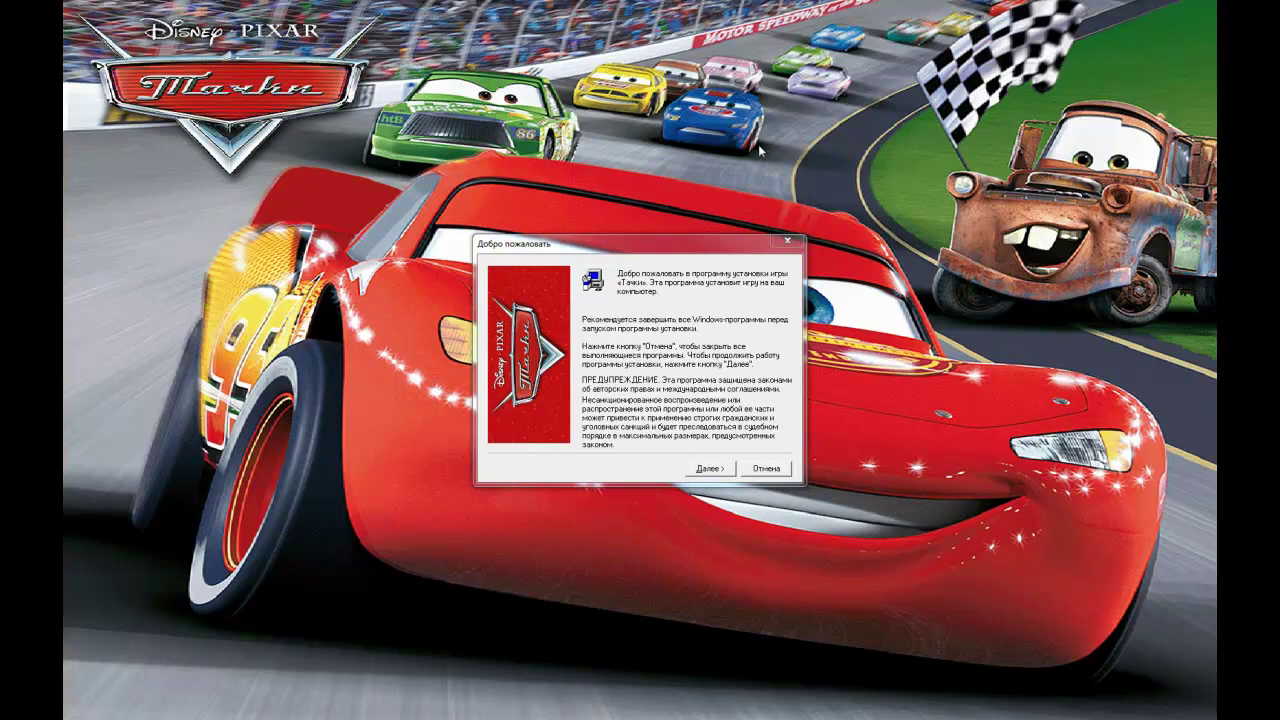
- Continue past the Cars installer's welcome page, look through the license agreement and accept it
{"action": "left_click", "coordinate": [715, 472]}
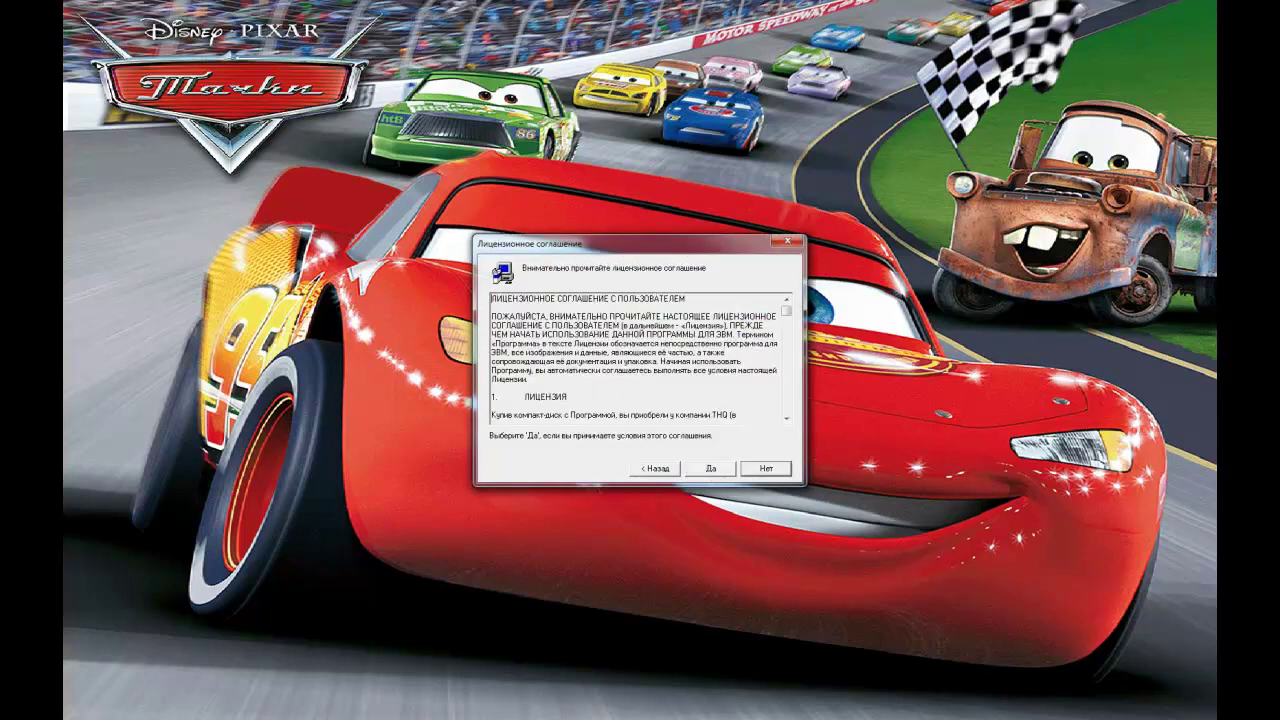
{"action": "scroll", "coordinate": [790, 313], "scroll_direction": "down", "scroll_amount": 10}
{"action": "scroll", "coordinate": [790, 313], "scroll_direction": "up", "scroll_amount": 10}
{"action": "scroll", "coordinate": [790, 313], "scroll_direction": "down", "scroll_amount": 10}
{"action": "scroll", "coordinate": [790, 313], "scroll_direction": "up", "scroll_amount": 10}
{"action": "left_click", "coordinate": [713, 472]}
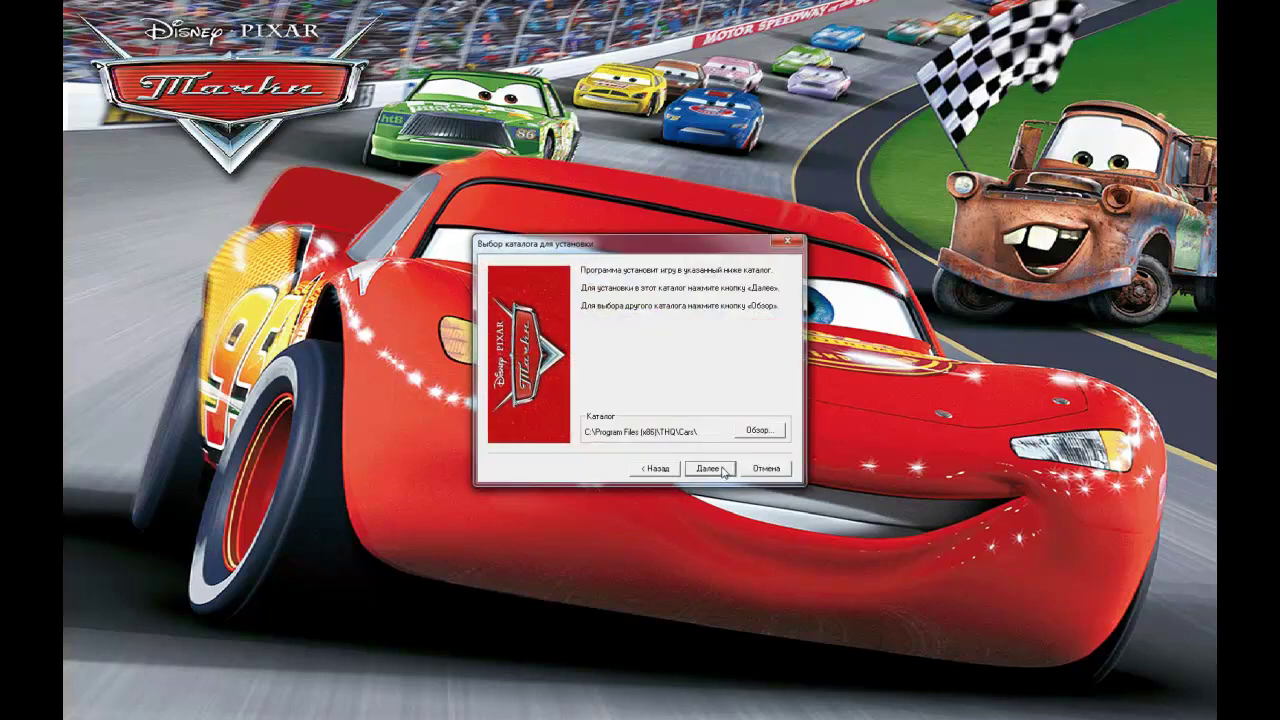
- Set the game's installation directory to d:\games\cars
{"action": "left_click", "coordinate": [764, 430]}
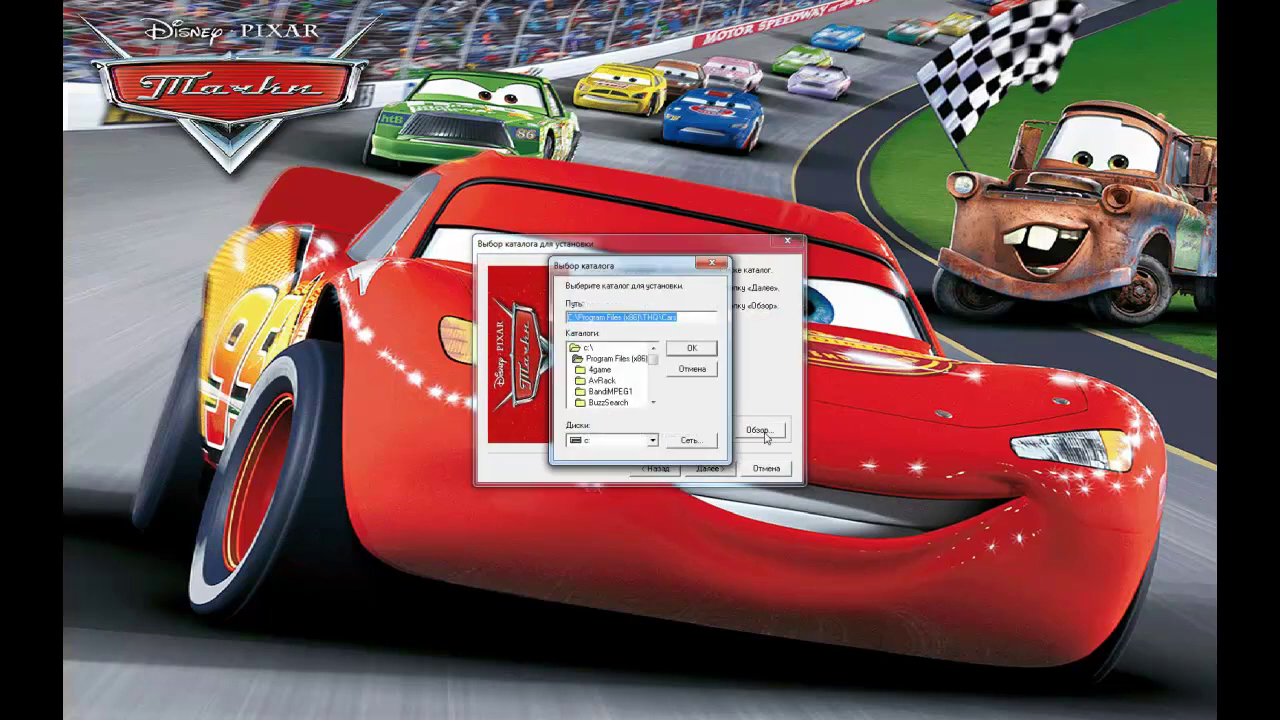
{"action": "left_click", "coordinate": [651, 440]}
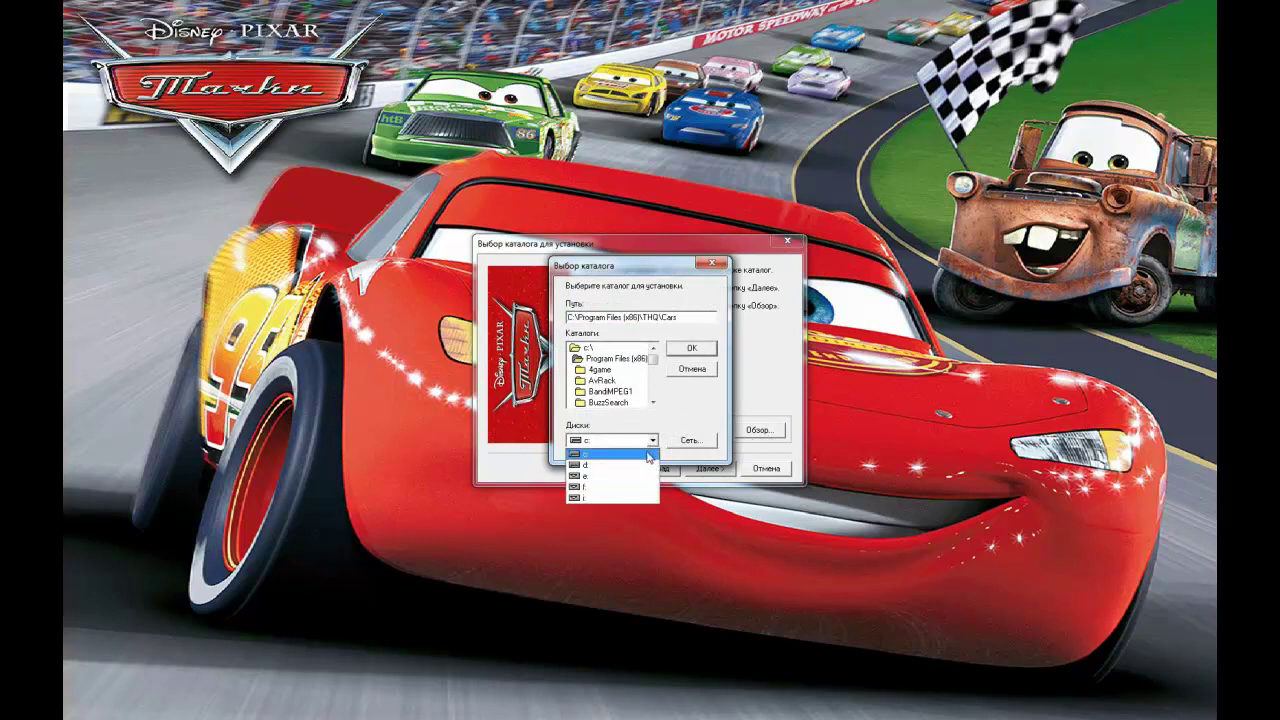
{"action": "left_click", "coordinate": [650, 466]}
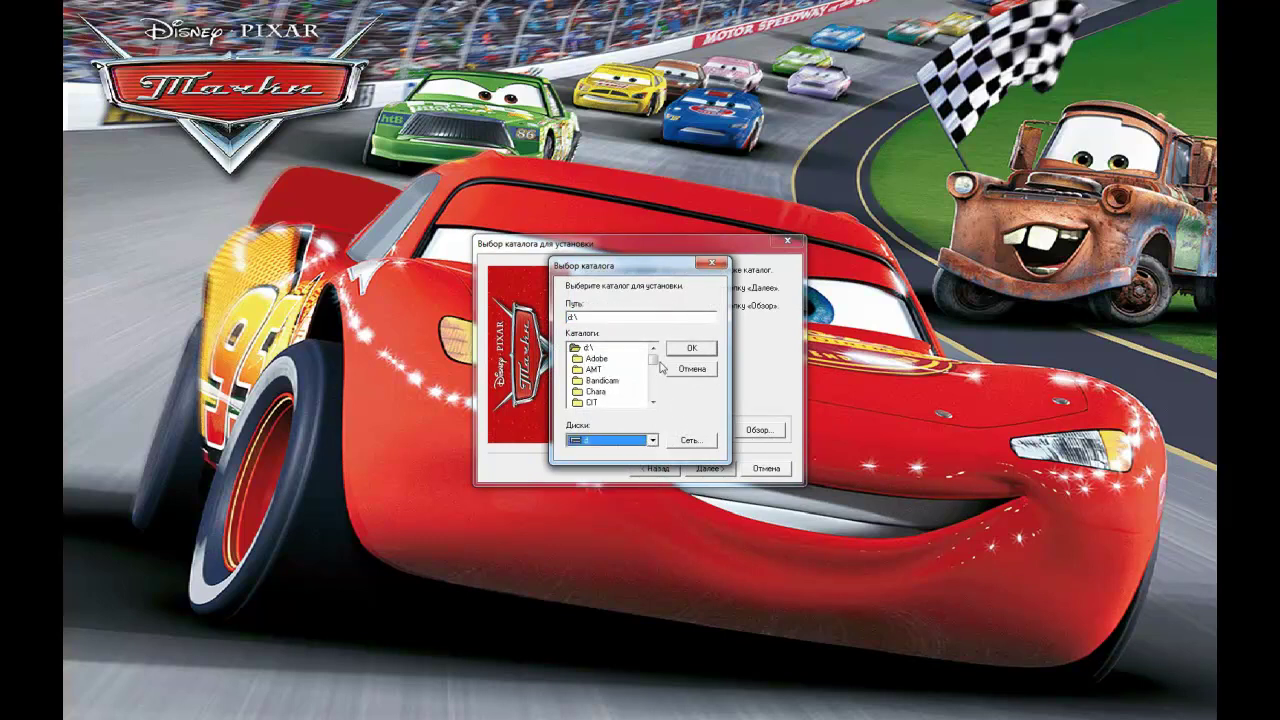
{"action": "left_click_drag", "start_coordinate": [653, 358], "coordinate": [655, 371]}
{"action": "left_click", "coordinate": [621, 371]}
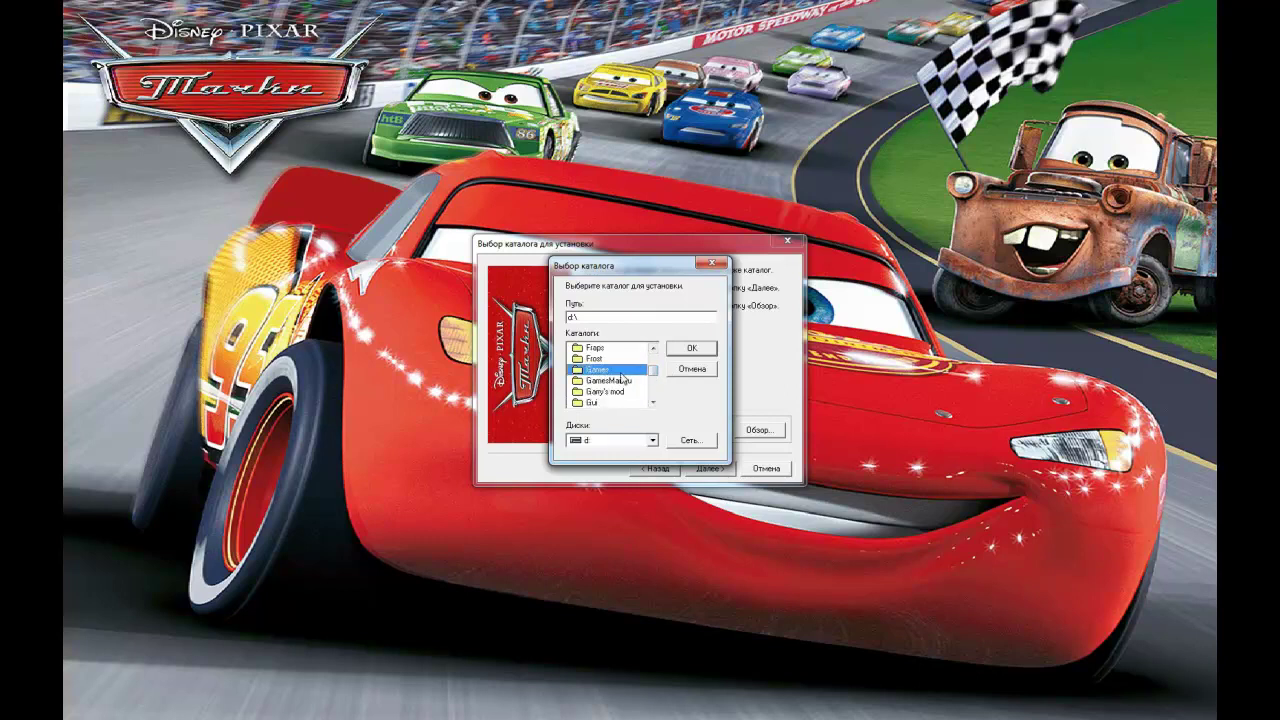
{"action": "double_click", "coordinate": [621, 372]}
{"action": "left_click", "coordinate": [607, 371]}
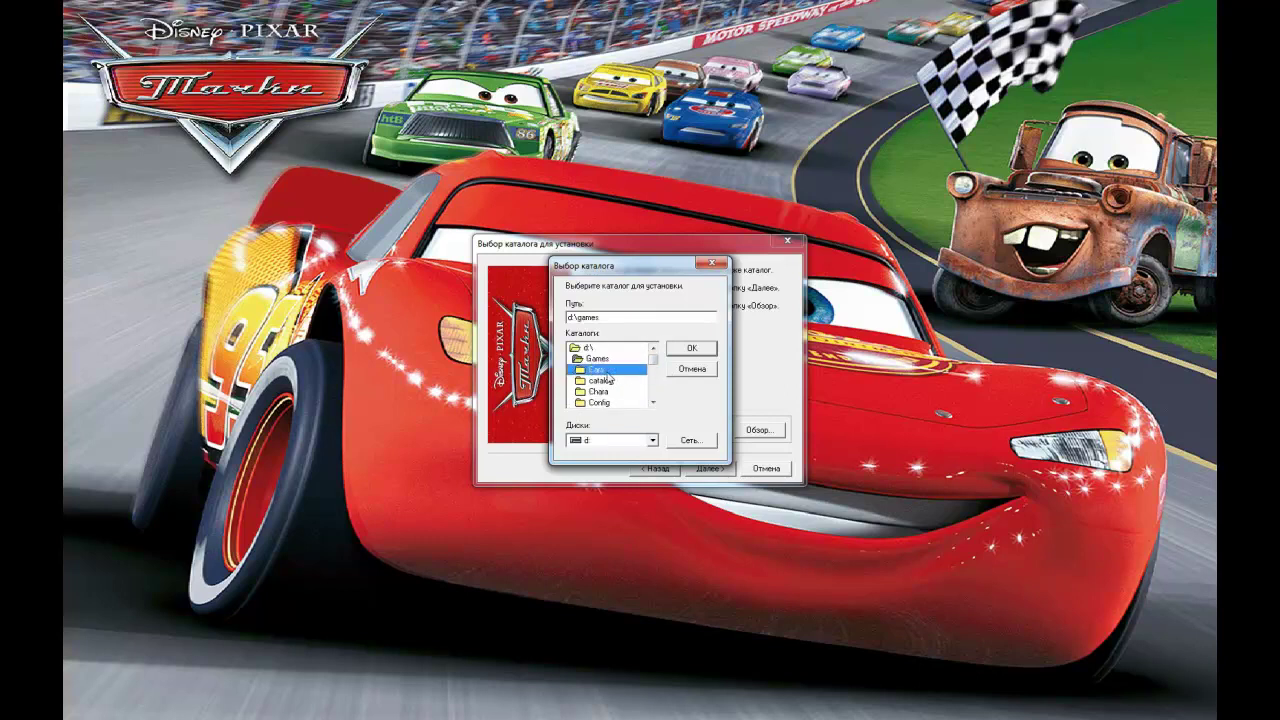
{"action": "left_click", "coordinate": [690, 350]}
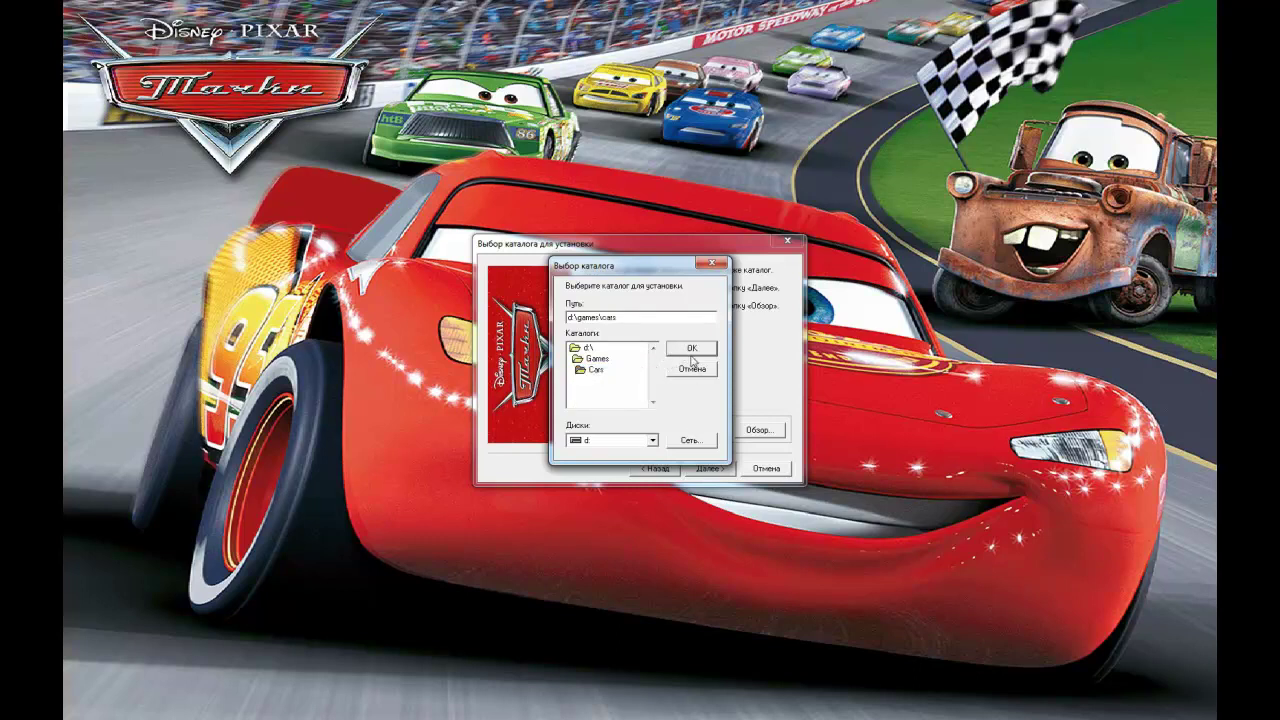
{"action": "left_click", "coordinate": [691, 352]}
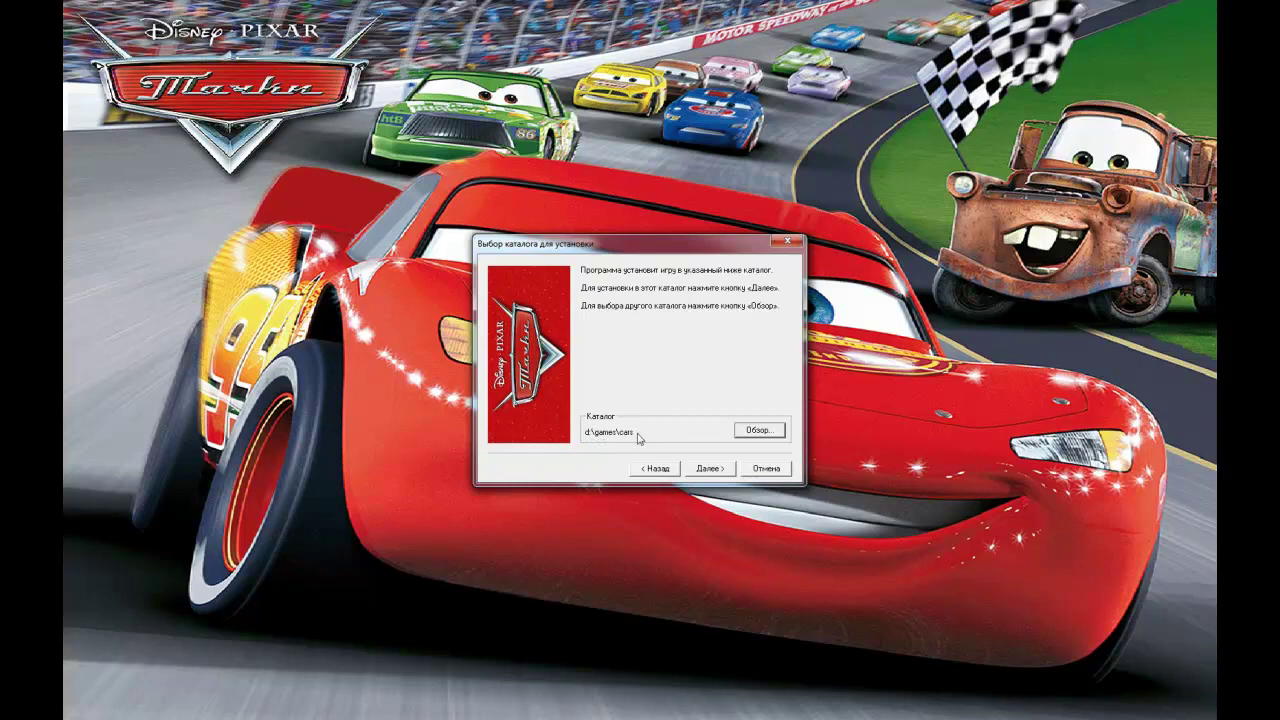
- Accept the installation directory, keep THQ\Тачки as the program folder and start copying the game files
{"action": "left_click", "coordinate": [708, 468]}
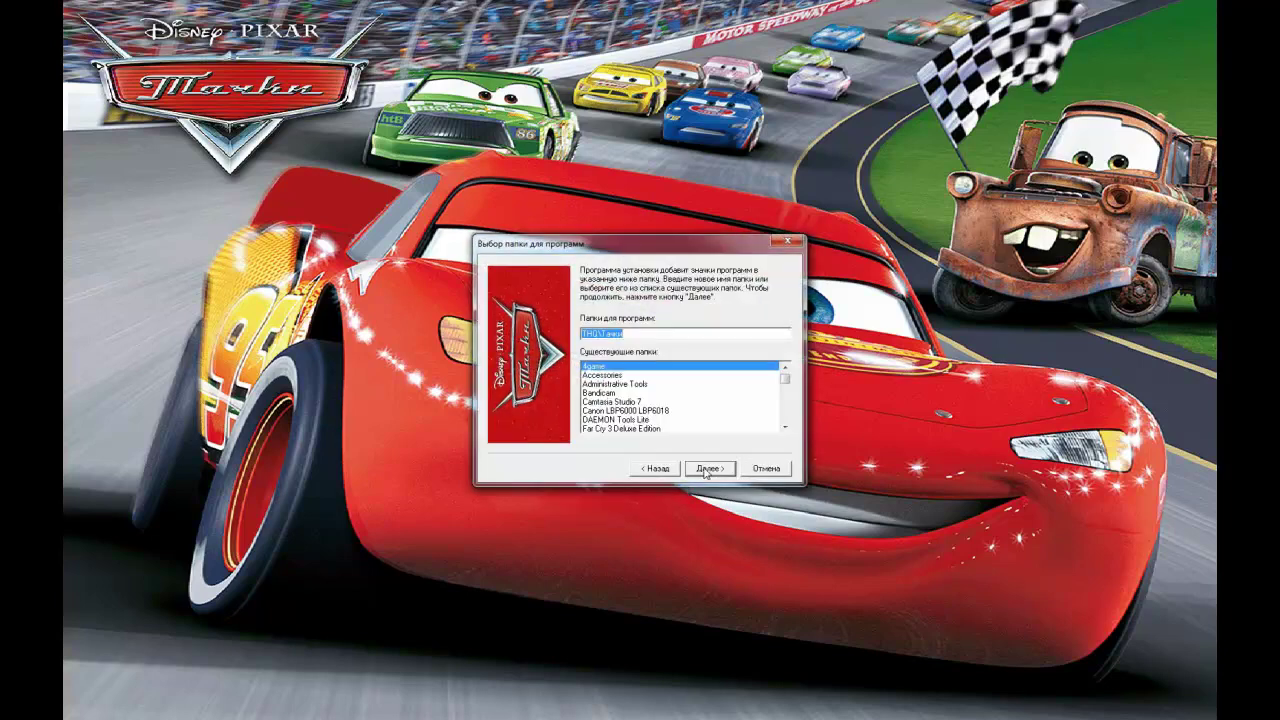
{"action": "left_click", "coordinate": [708, 469]}
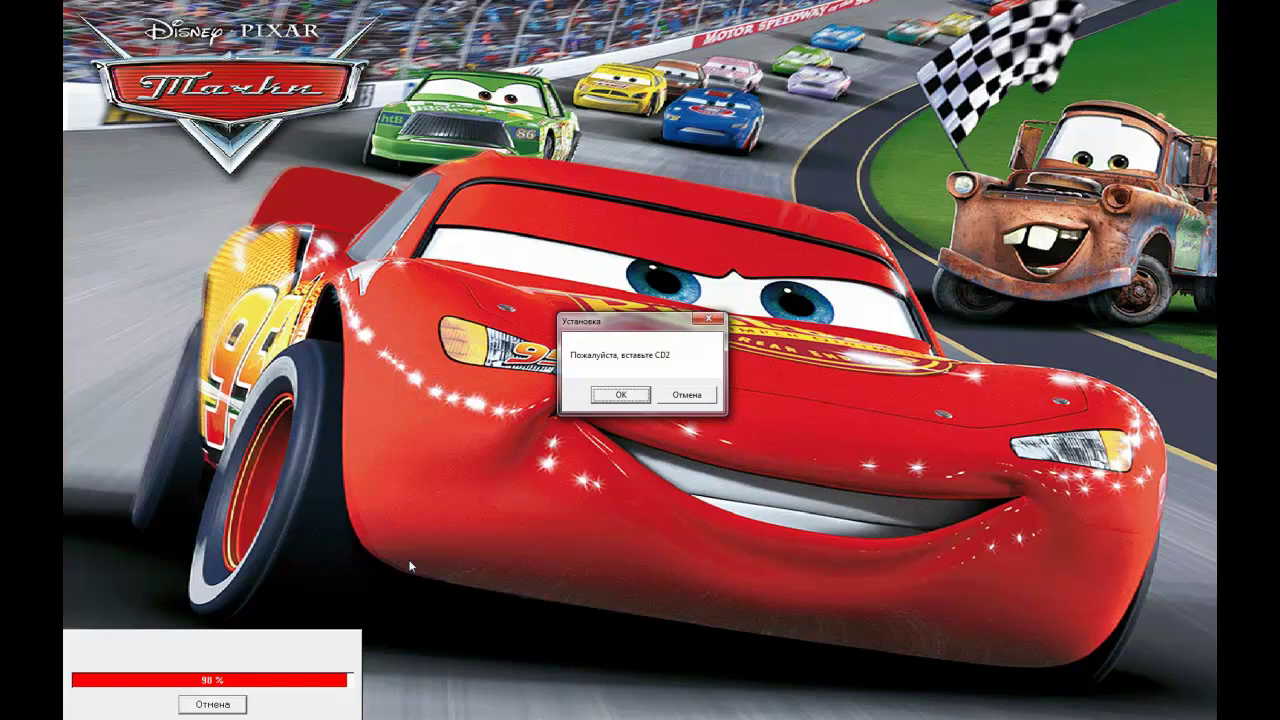
- Switch to DAEMON Tools Lite, add and mount CARS_1_2.iso as the second disc, and resume the game installation
{"action": "key", "text": "super"}
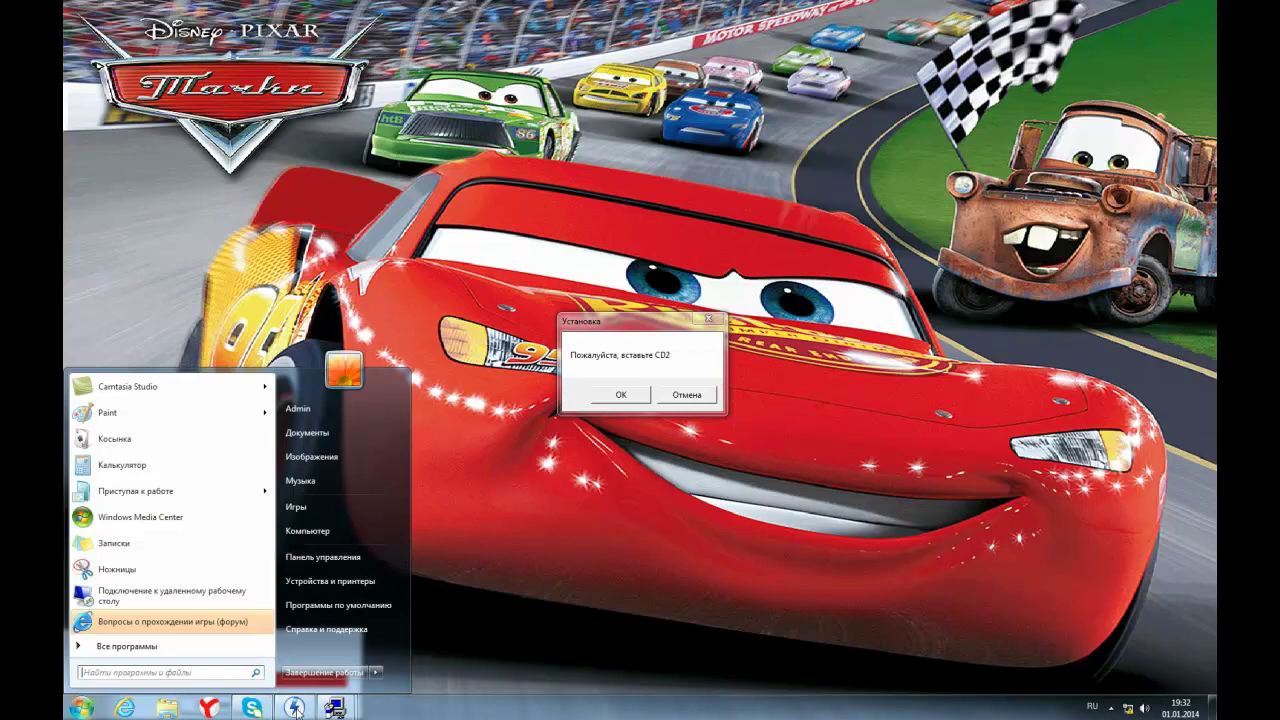
{"action": "left_click", "coordinate": [295, 709]}
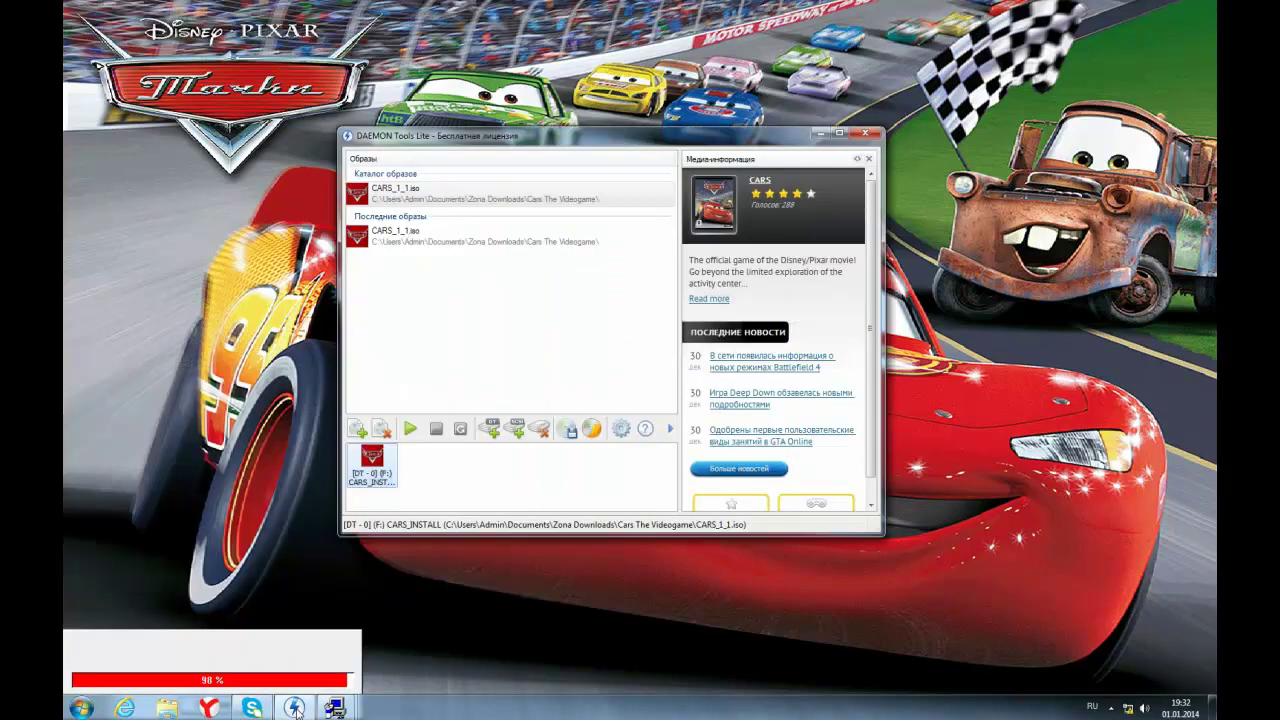
{"action": "left_click", "coordinate": [358, 429]}
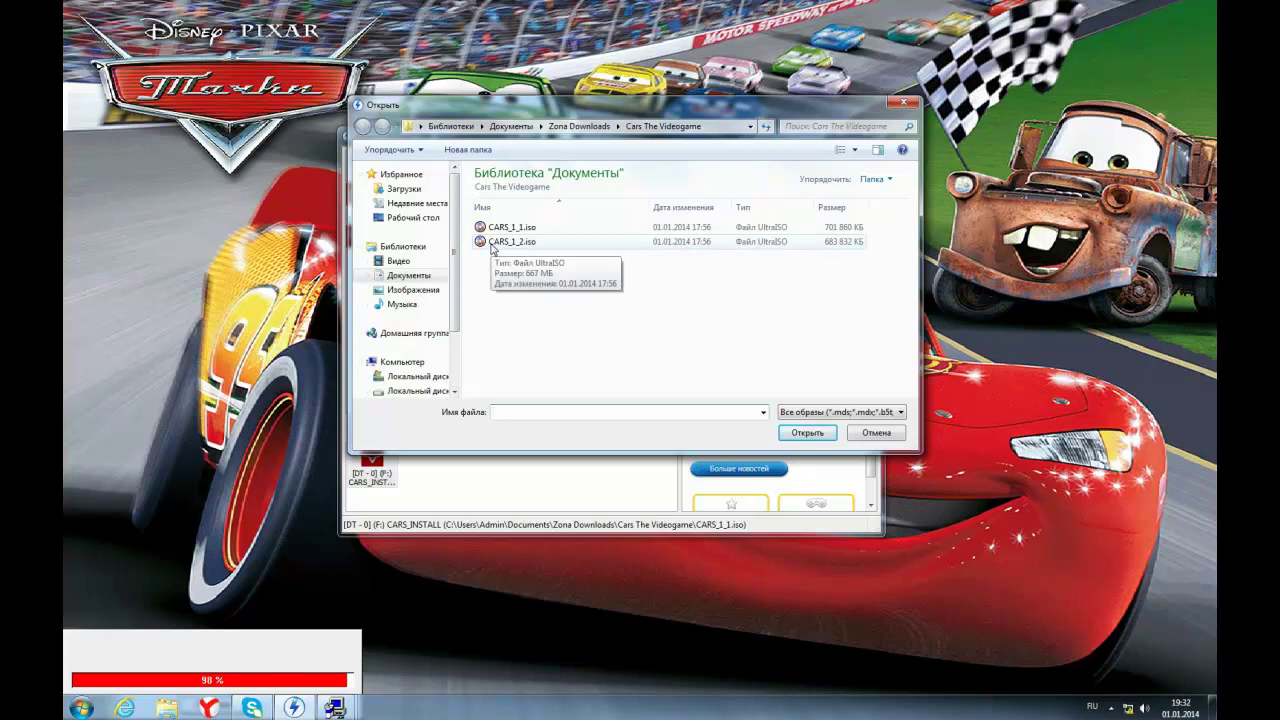
{"action": "double_click", "coordinate": [491, 244]}
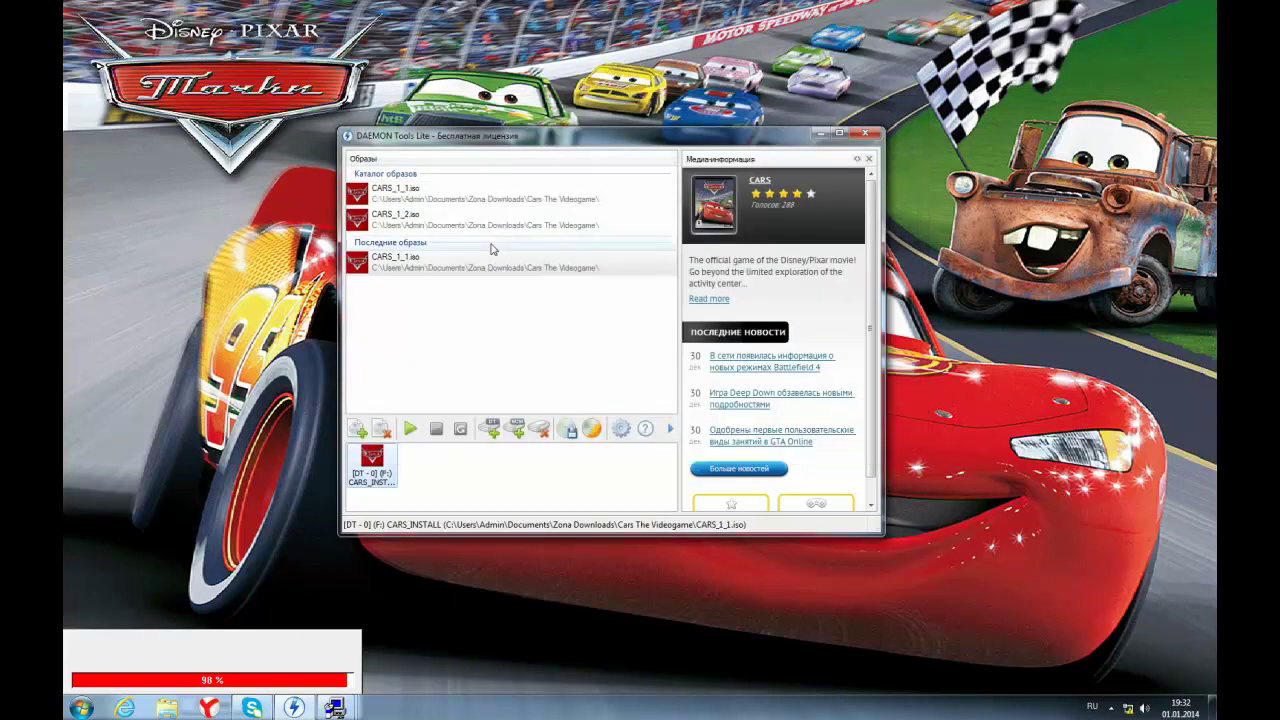
{"action": "double_click", "coordinate": [390, 222]}
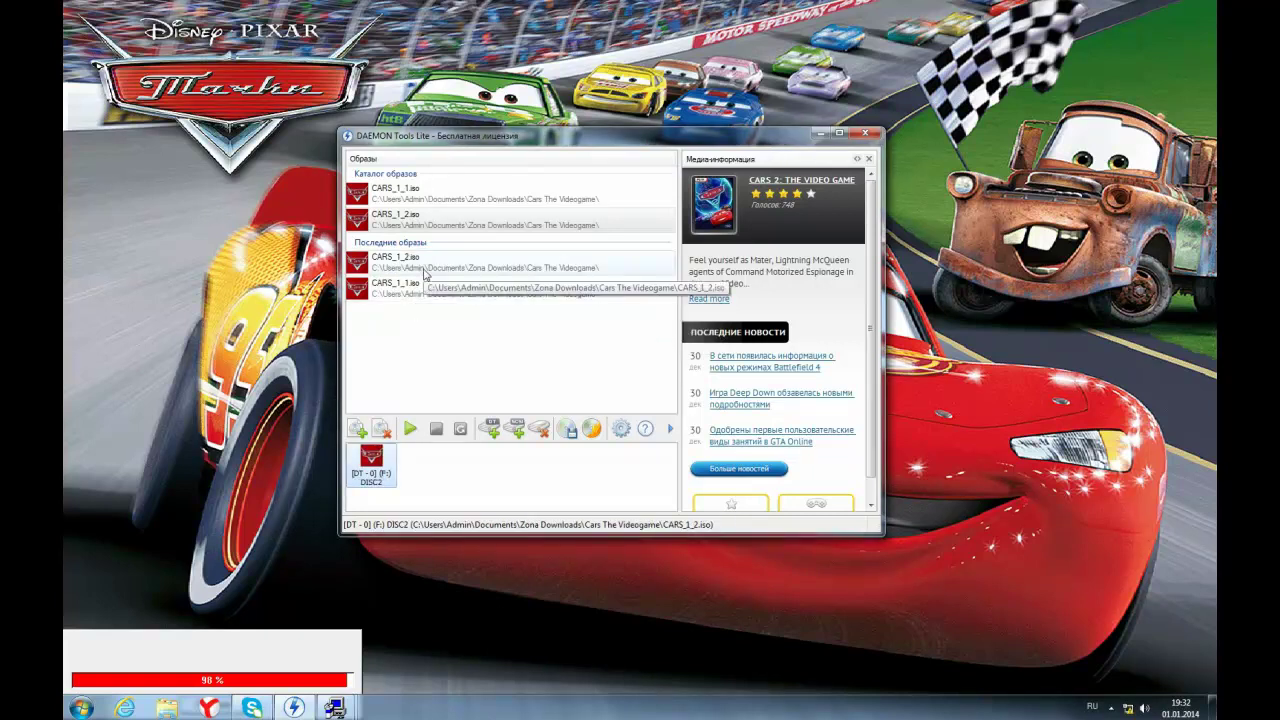
{"action": "left_click", "coordinate": [819, 134]}
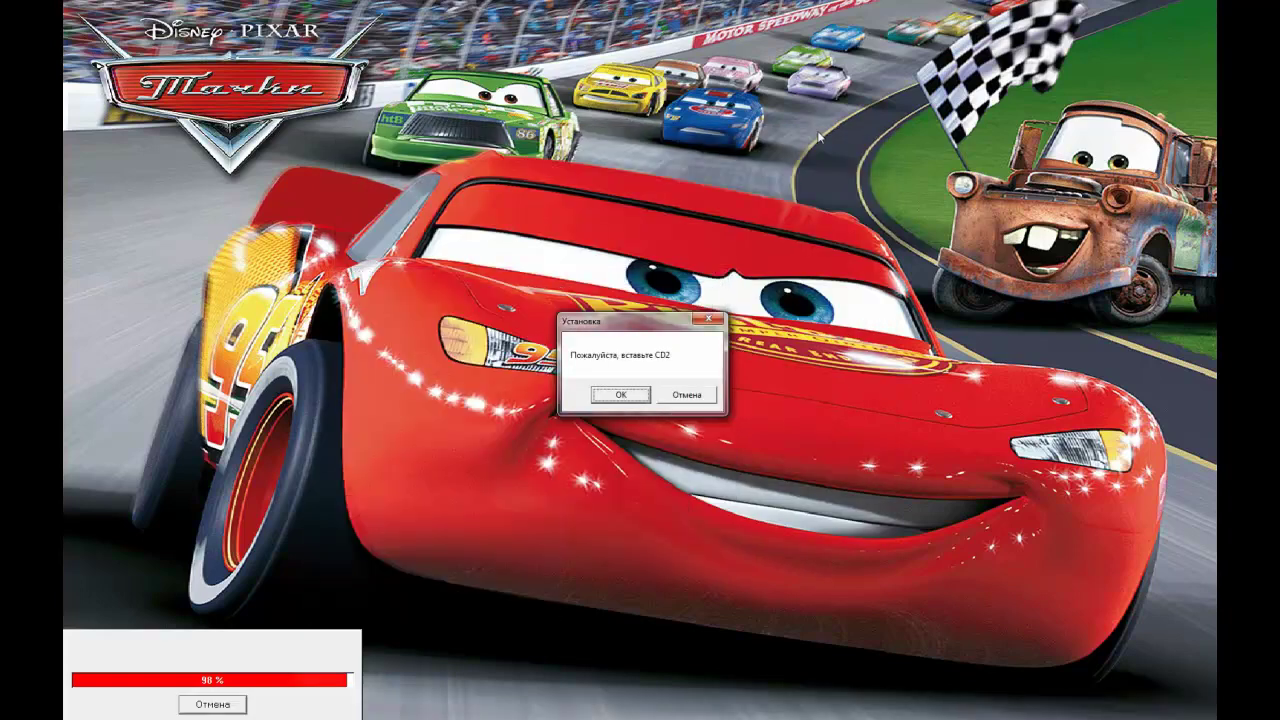
{"action": "left_click", "coordinate": [617, 401]}
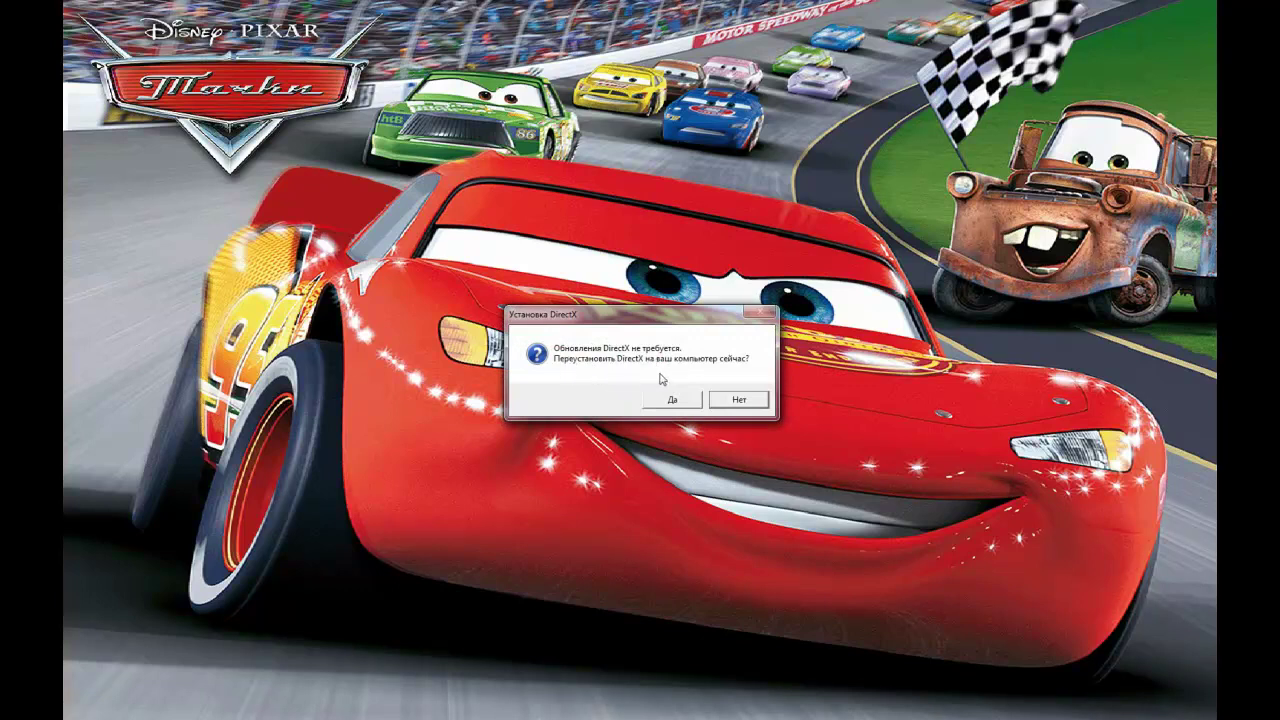
- Agree to reinstall DirectX, keep the desktop shortcut option enabled and finish the Cars installer
{"action": "left_click", "coordinate": [674, 399]}
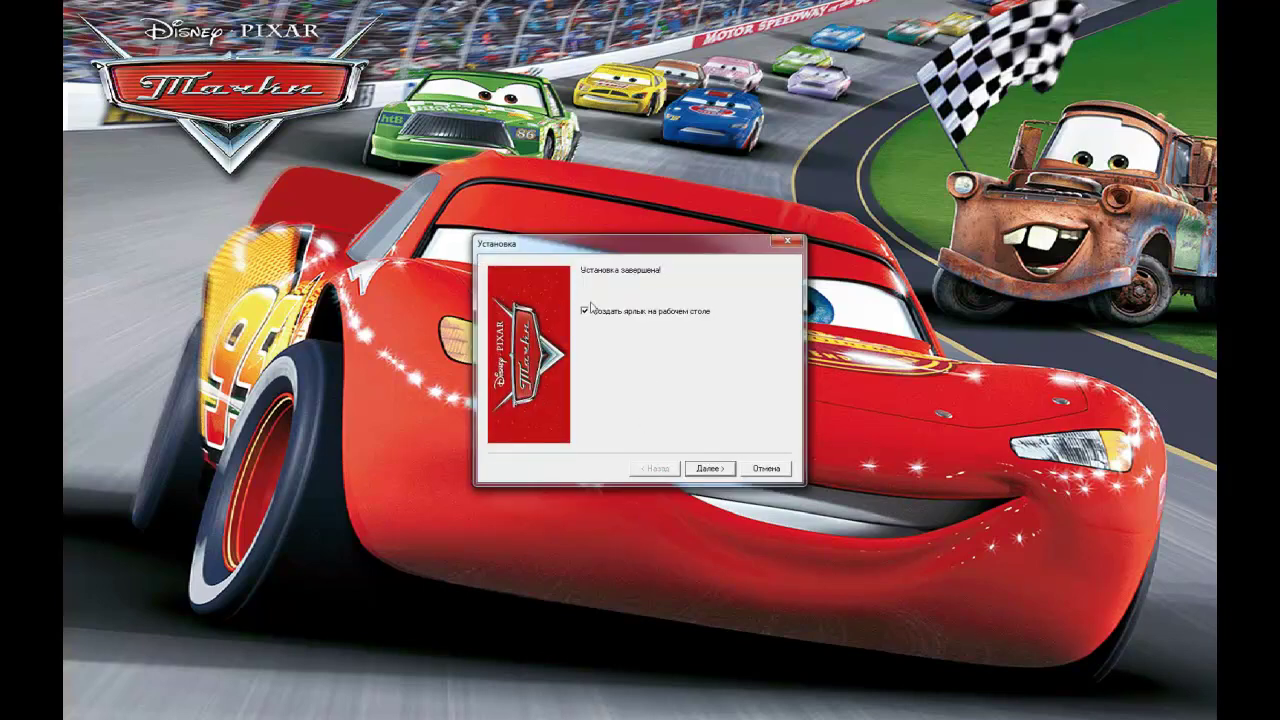
{"action": "left_click", "coordinate": [711, 470]}
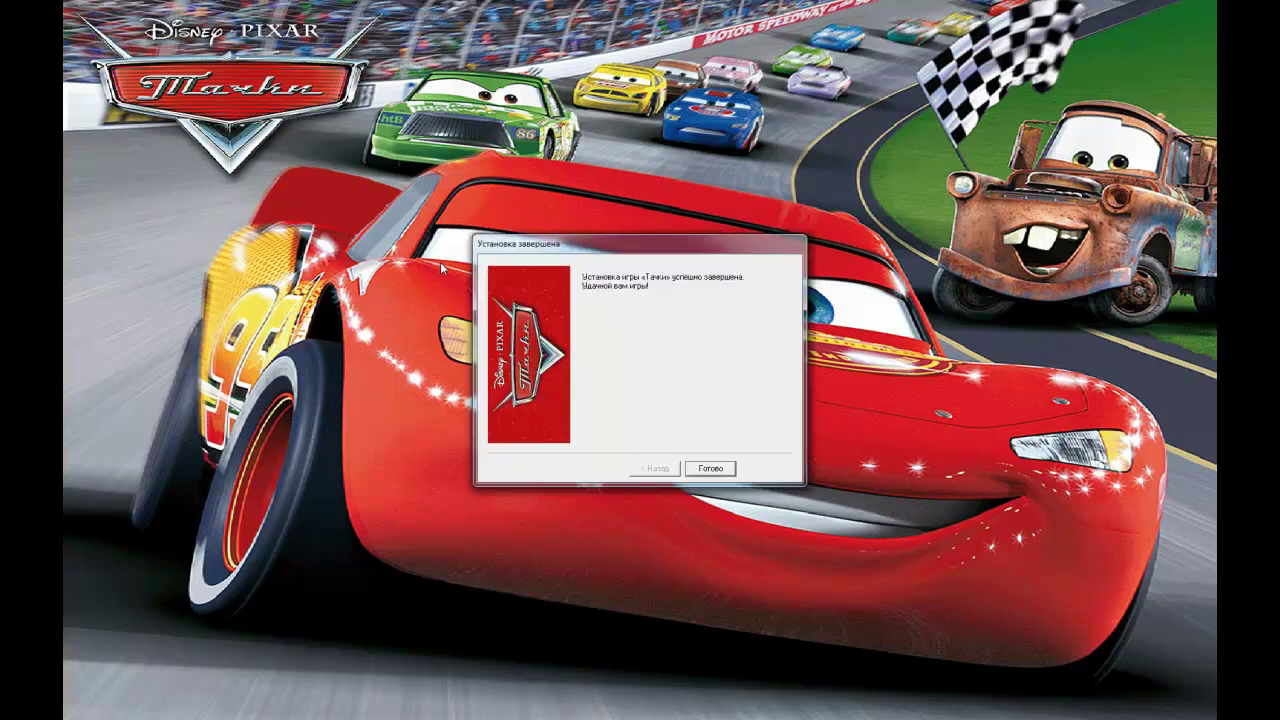
{"action": "left_click", "coordinate": [707, 468]}
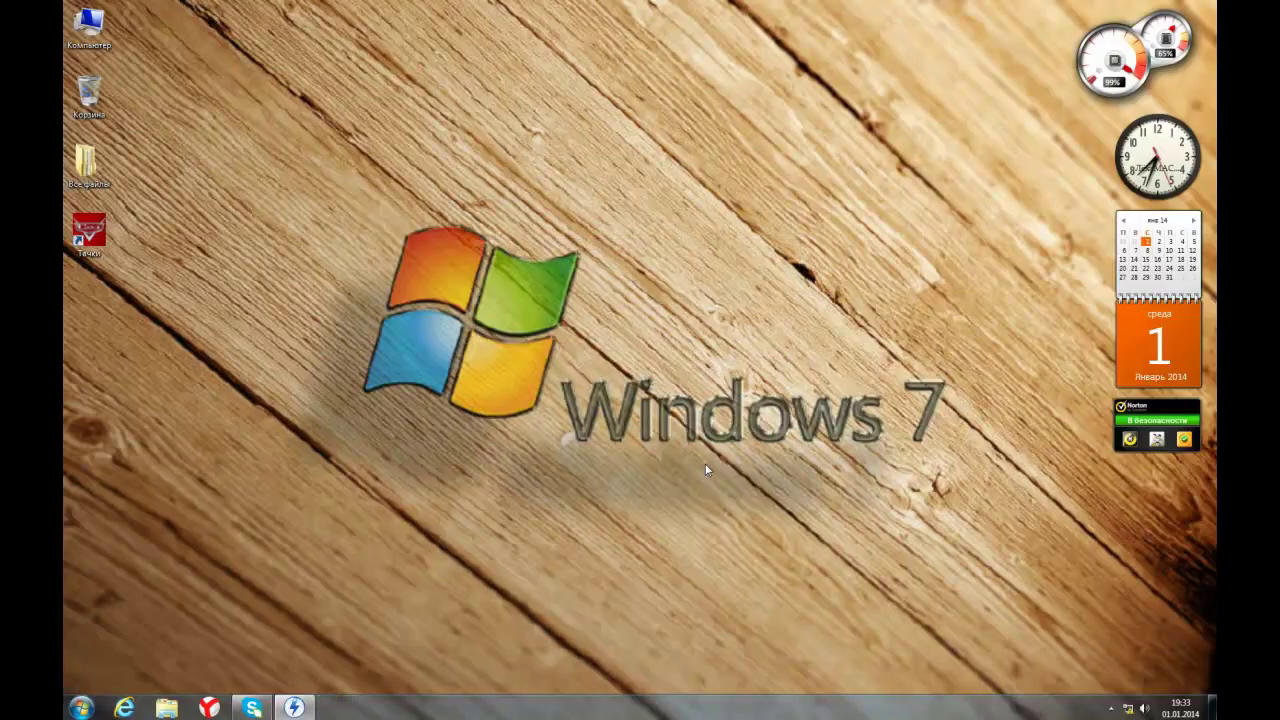
{"action": "left_click_drag", "start_coordinate": [152, 188], "coordinate": [64, 289]}
{"action": "left_click", "coordinate": [81, 293]}
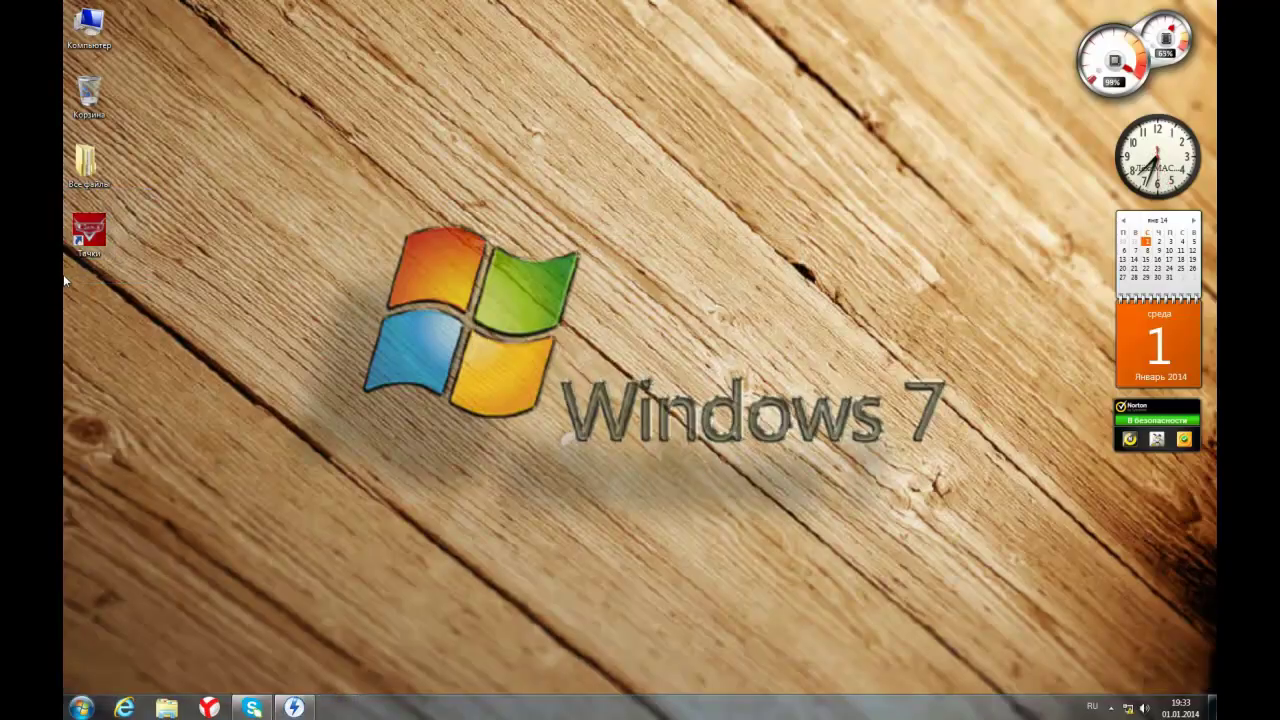
{"action": "left_click_drag", "start_coordinate": [107, 258], "coordinate": [163, 217]}
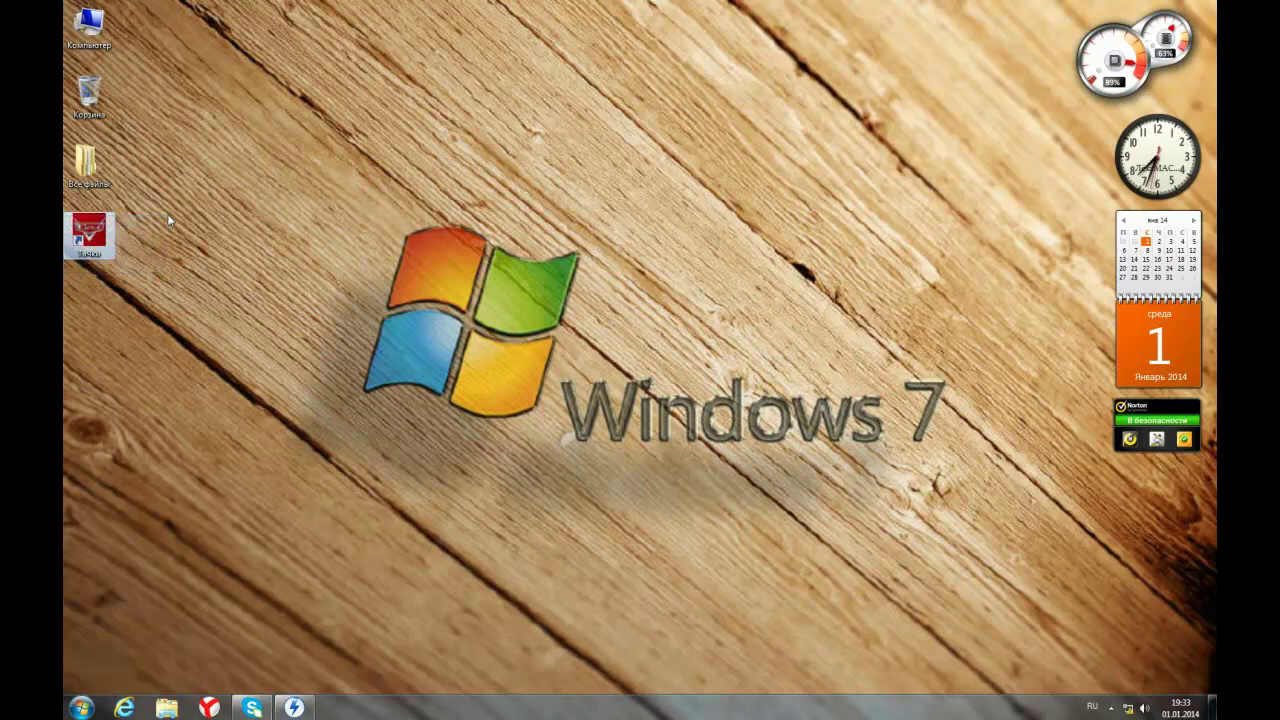
{"action": "left_click", "coordinate": [228, 256]}
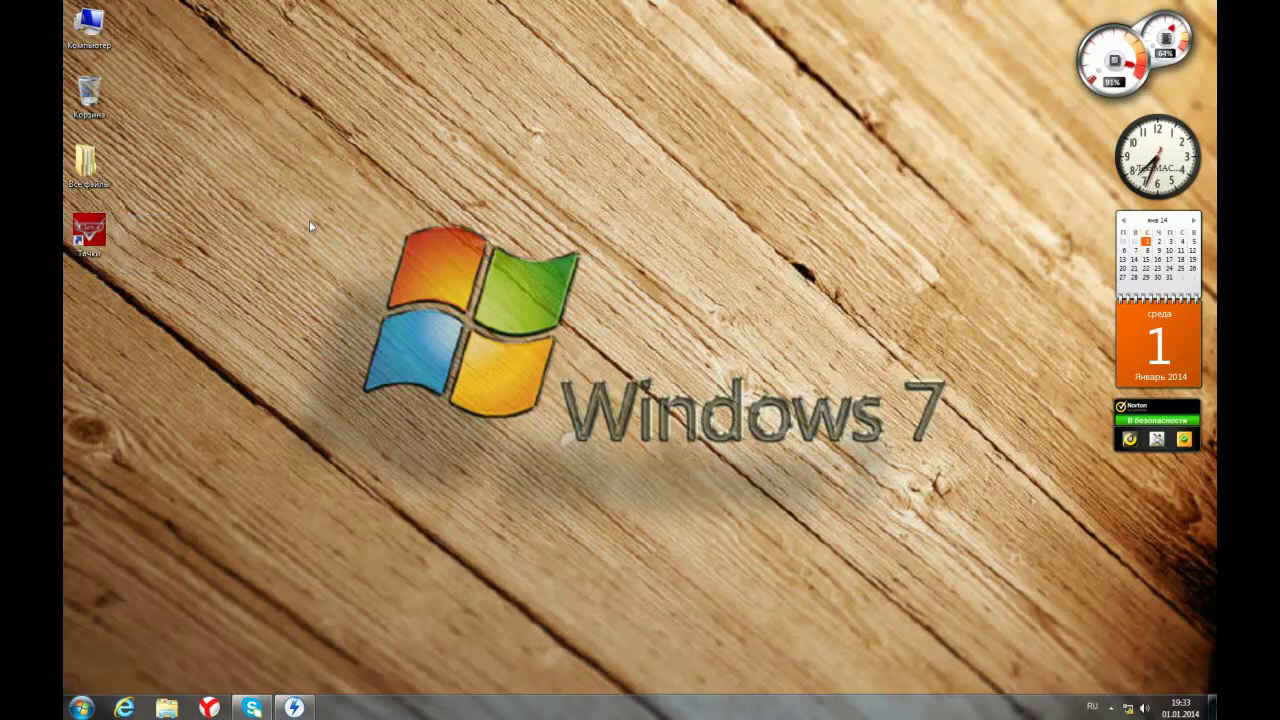
{"action": "left_click_drag", "start_coordinate": [317, 221], "coordinate": [601, 439]}
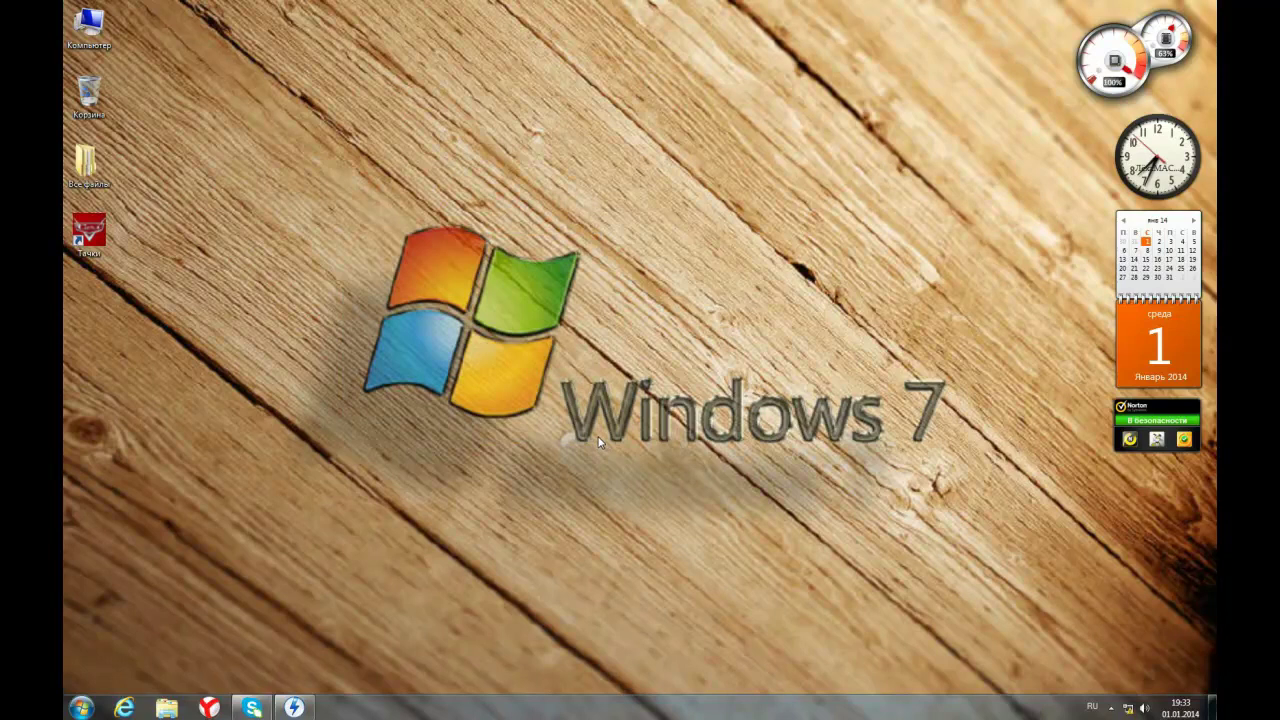